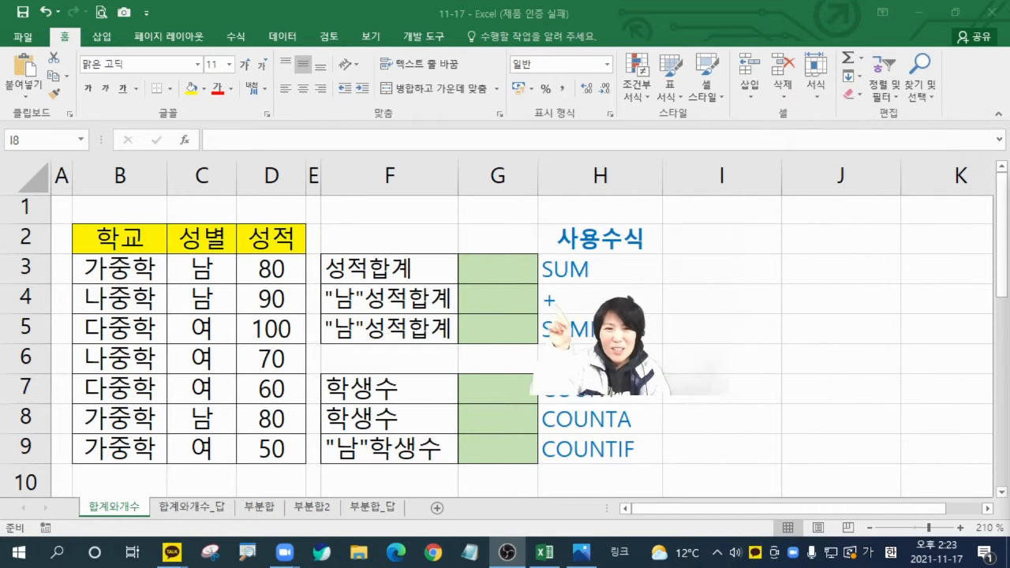
Step: Enter a SUM formula in G3 that totals all the scores in D3:D9
{"action": "left_click", "coordinate": [502, 265]}
{"action": "left_click", "coordinate": [491, 266]}
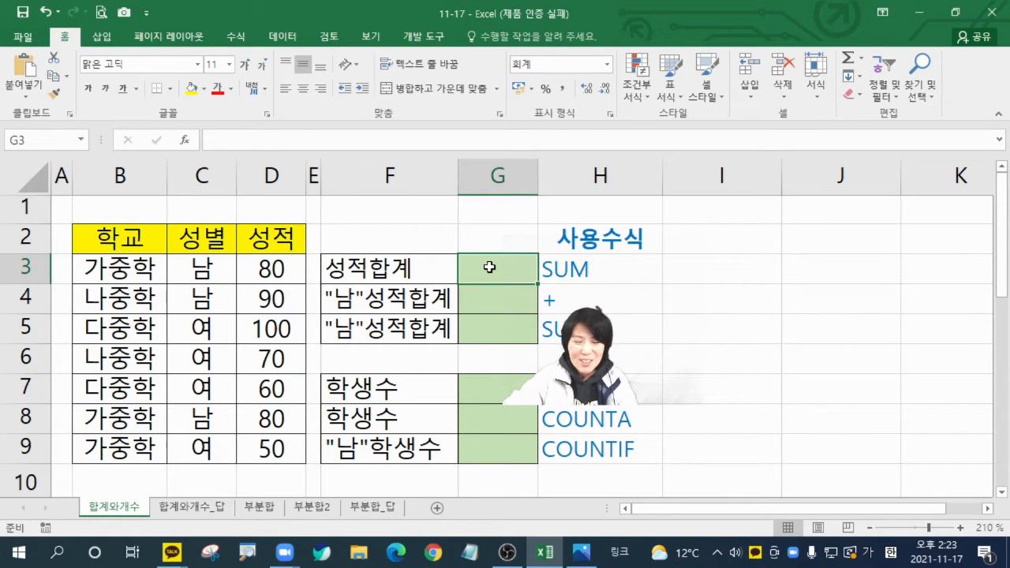
{"action": "type", "text": "="}
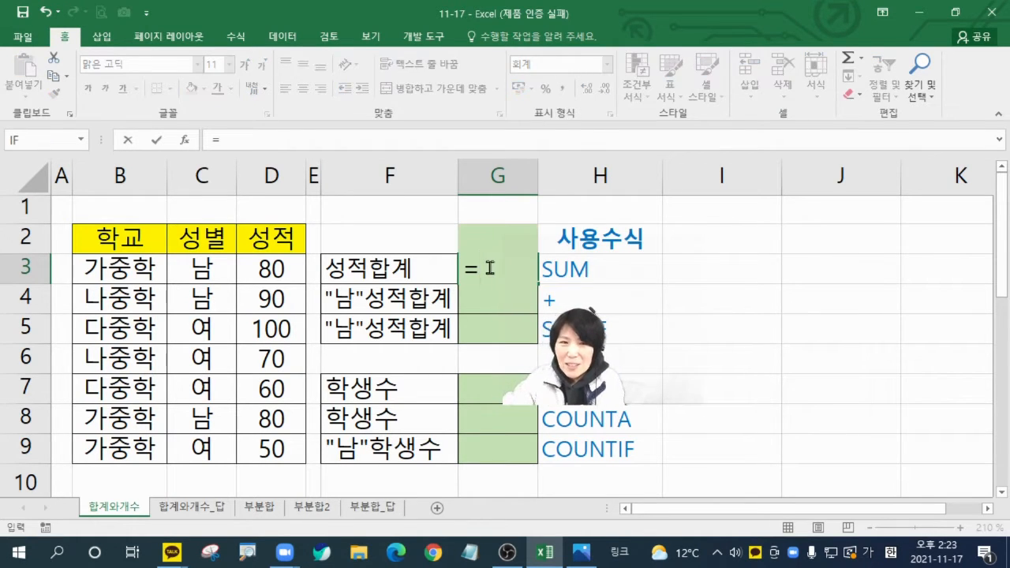
{"action": "type", "text": "ㄴ"}
{"action": "key", "text": "BackSpace"}
{"action": "key", "text": "Hangul"}
{"action": "type", "text": "su"}
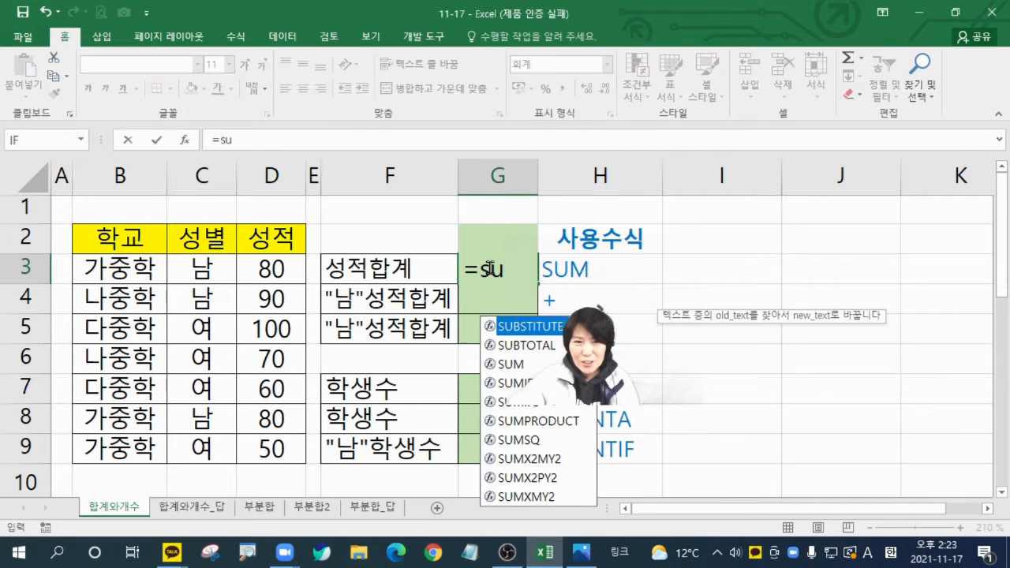
{"action": "double_click", "coordinate": [511, 363]}
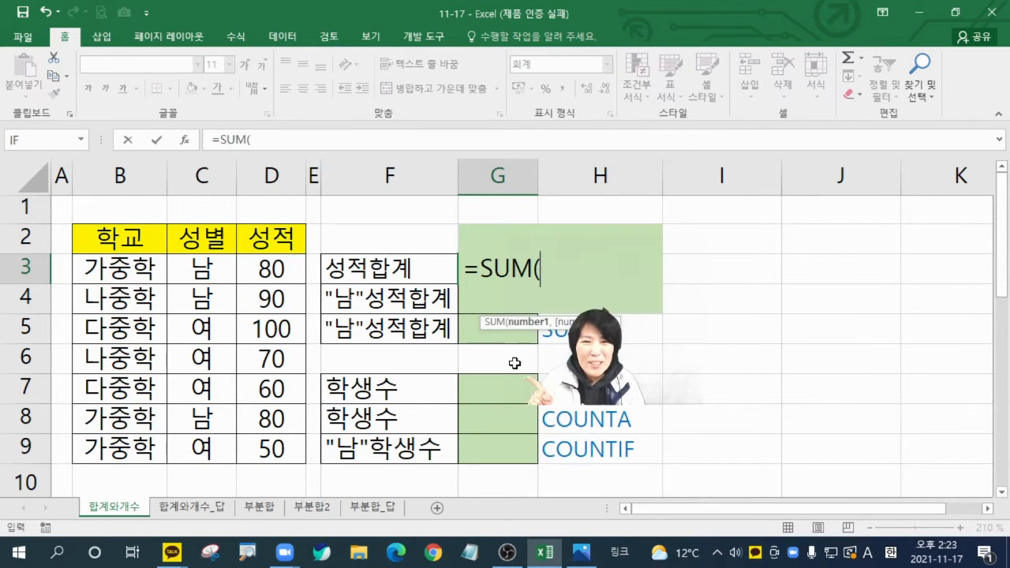
{"action": "left_click", "coordinate": [184, 140]}
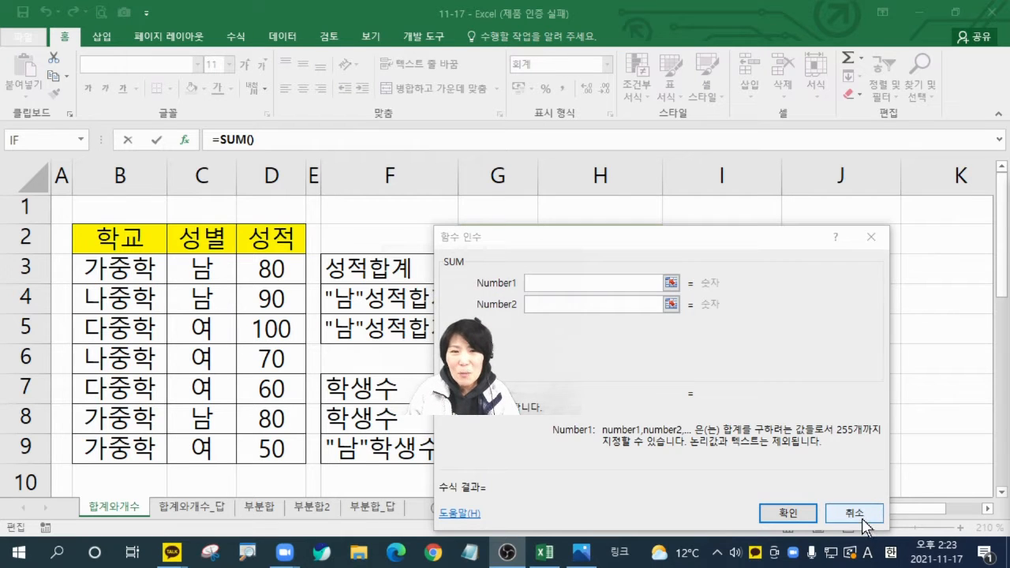
{"action": "left_click_drag", "start_coordinate": [270, 268], "coordinate": [274, 449]}
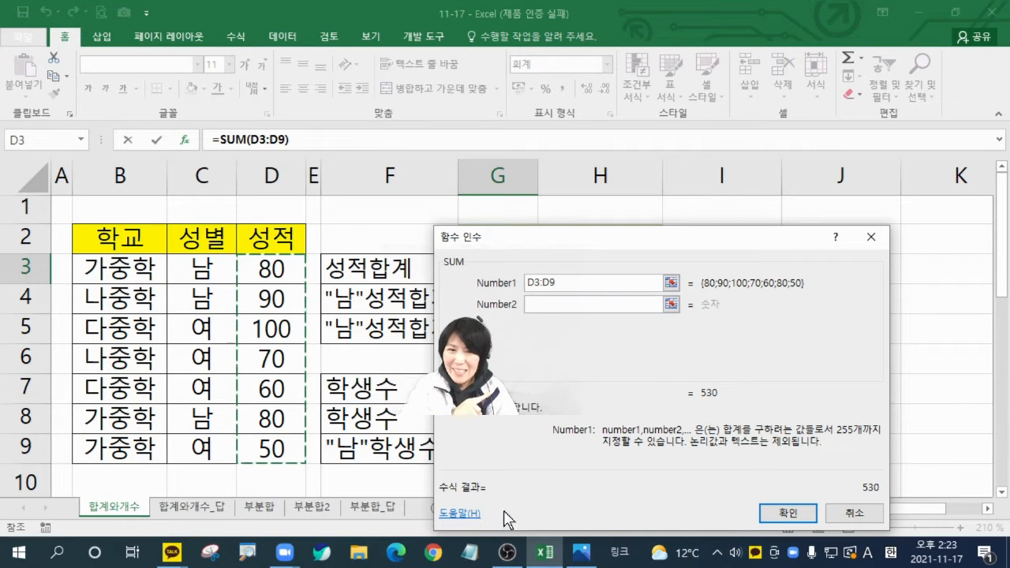
{"action": "left_click", "coordinate": [781, 512]}
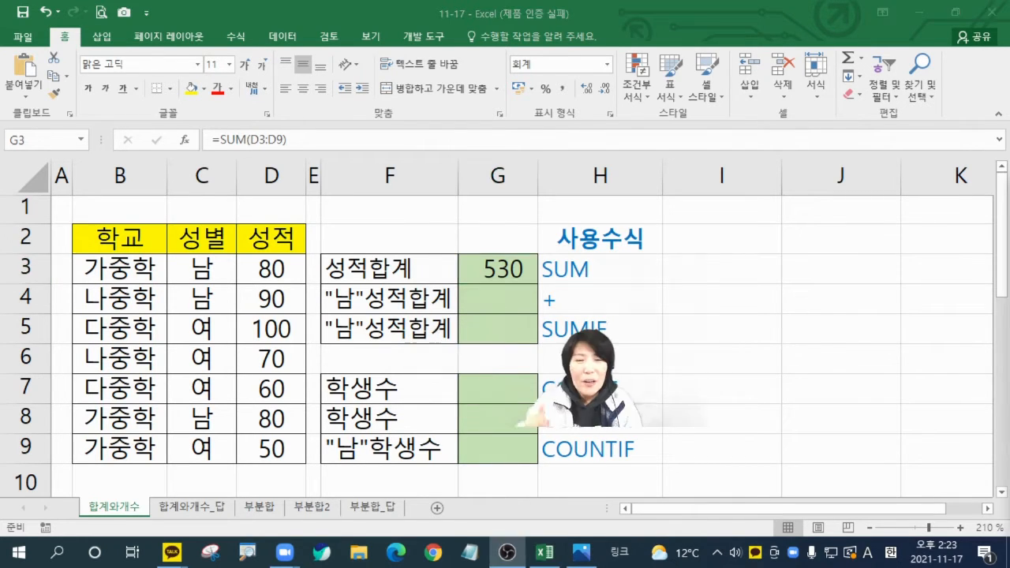
Step: Add the scores of the three "남" students in G4 with the formula =D3+D4+D8
{"action": "left_click", "coordinate": [503, 300]}
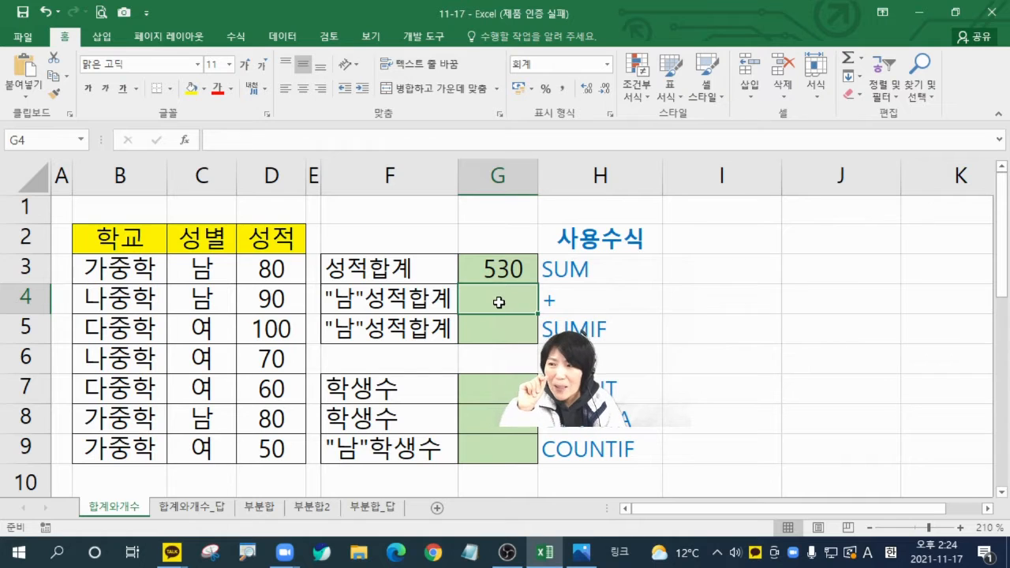
{"action": "left_click_drag", "start_coordinate": [185, 271], "coordinate": [268, 269]}
{"action": "left_click_drag", "start_coordinate": [199, 299], "coordinate": [268, 296]}
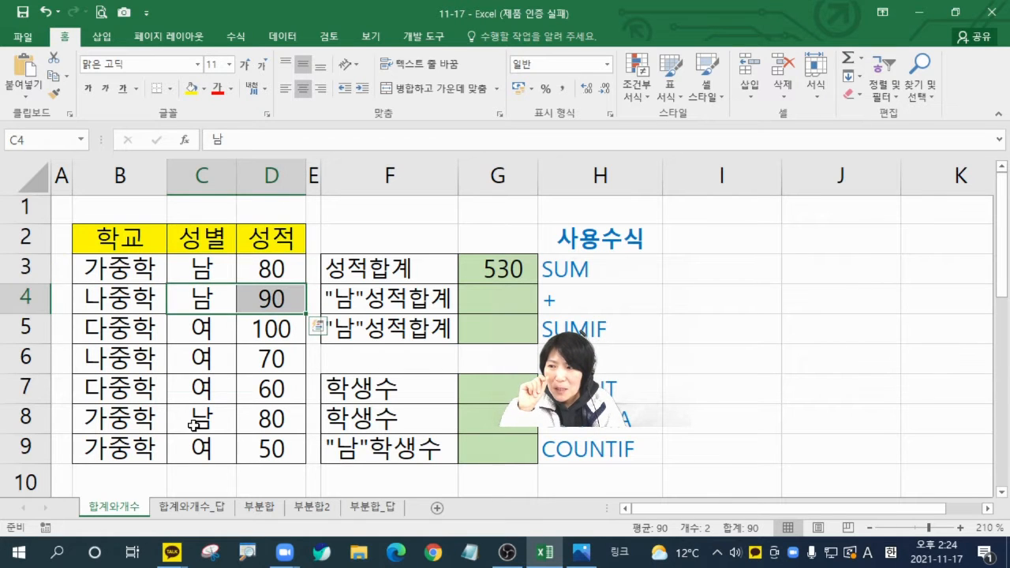
{"action": "left_click_drag", "start_coordinate": [201, 419], "coordinate": [265, 424]}
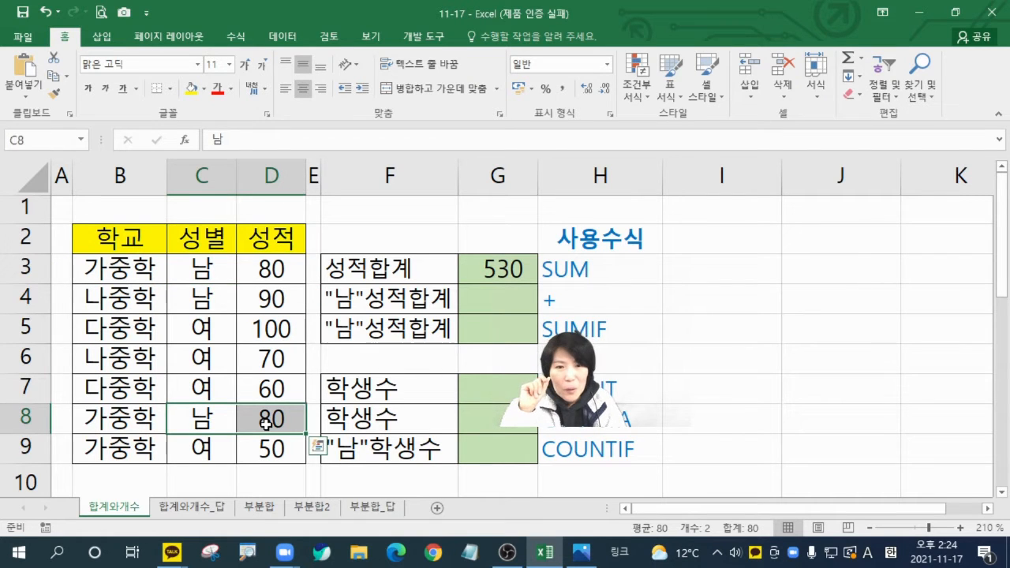
{"action": "left_click", "coordinate": [508, 297]}
{"action": "type", "text": "="}
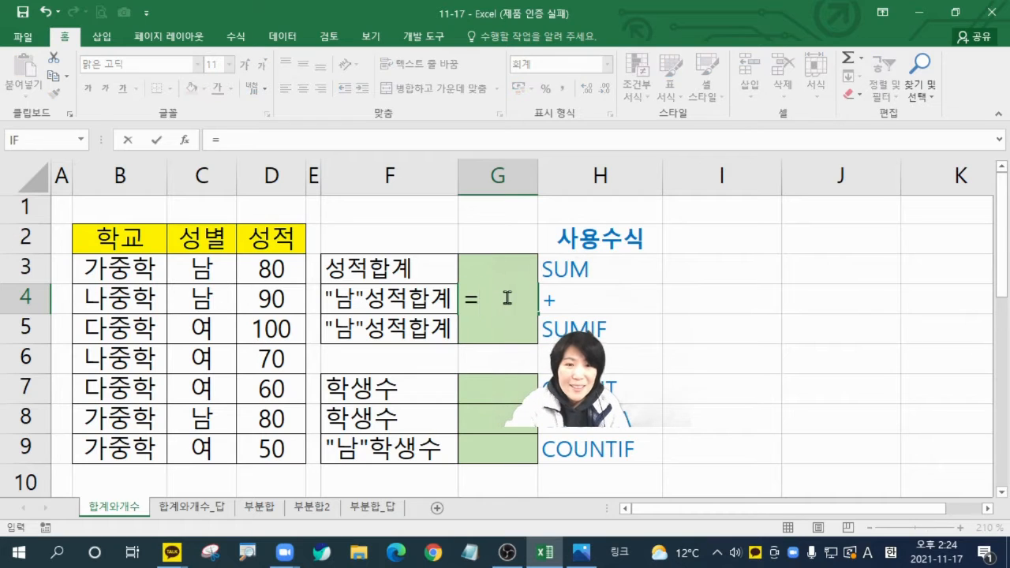
{"action": "left_click", "coordinate": [255, 271]}
{"action": "type", "text": "+"}
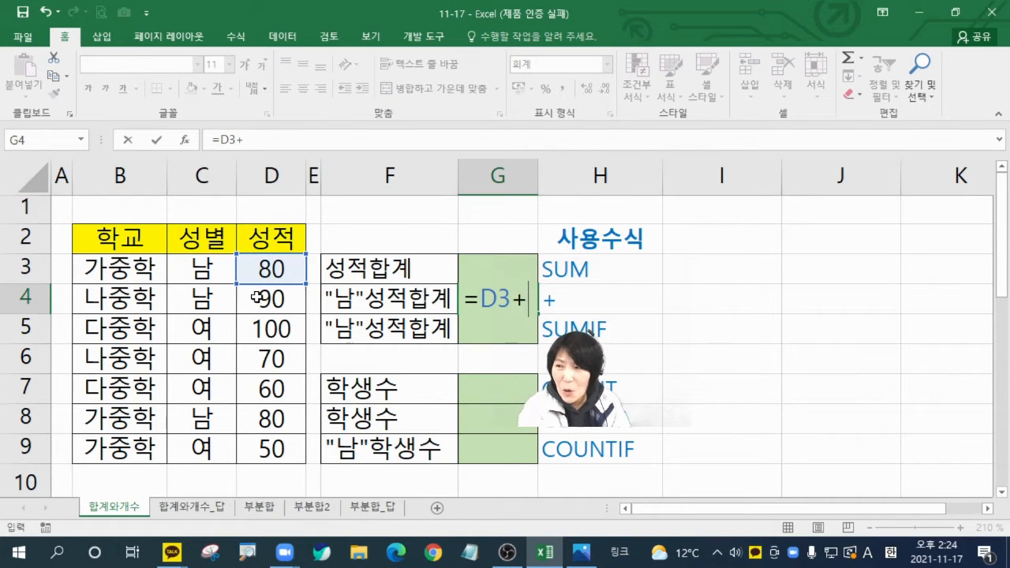
{"action": "left_click", "coordinate": [261, 300]}
{"action": "type", "text": "+"}
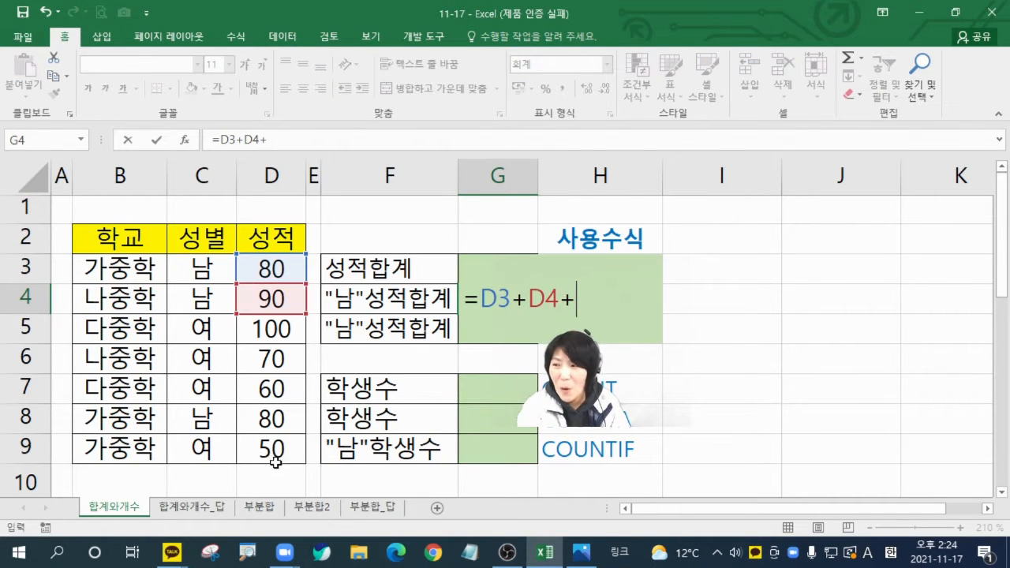
{"action": "left_click", "coordinate": [265, 424]}
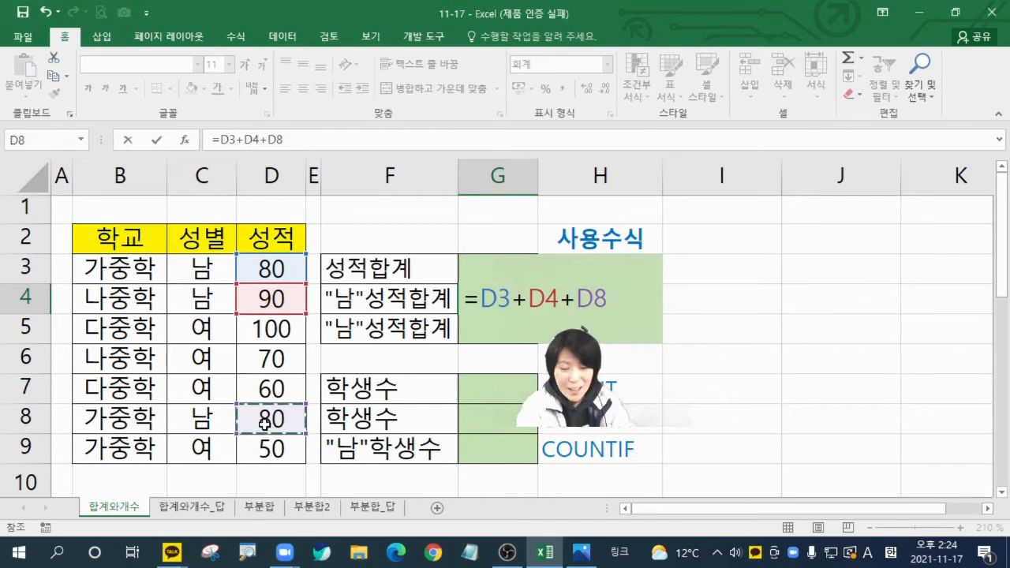
{"action": "key", "text": "Return"}
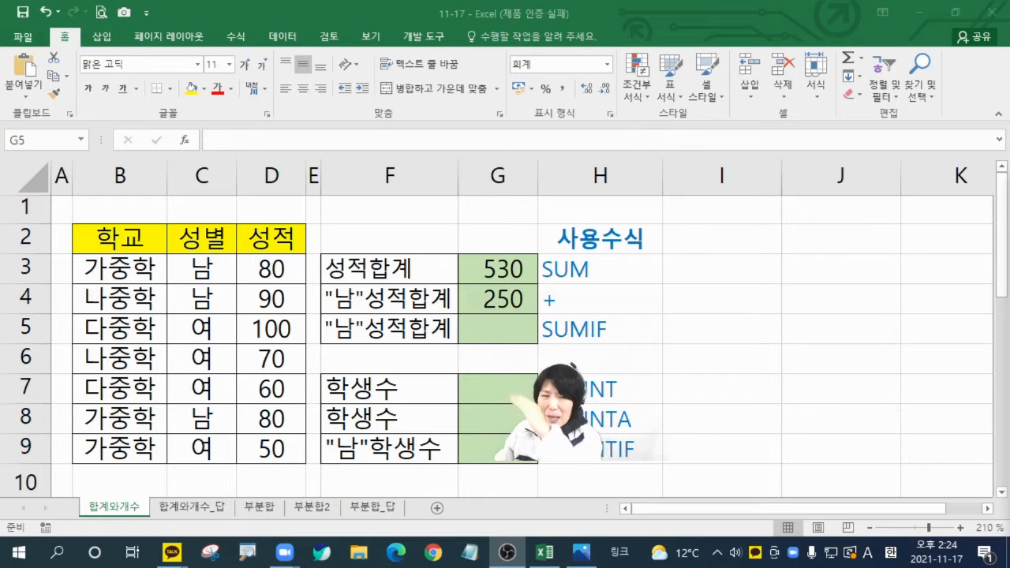
Step: Start a SUMIF function in G5 and set its Range argument to the gender cells C3:C9
{"action": "left_click", "coordinate": [522, 332]}
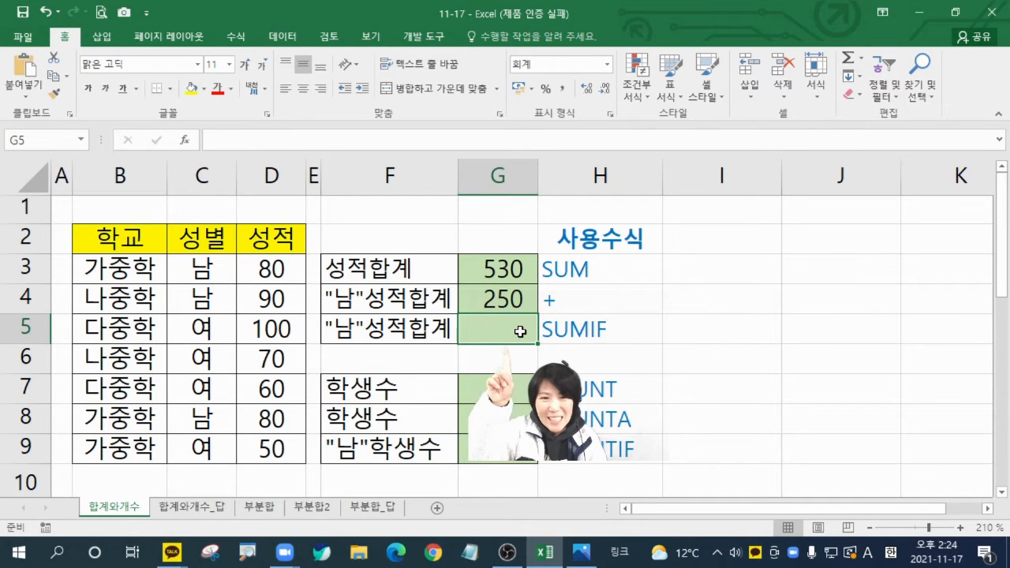
{"action": "type", "text": "="}
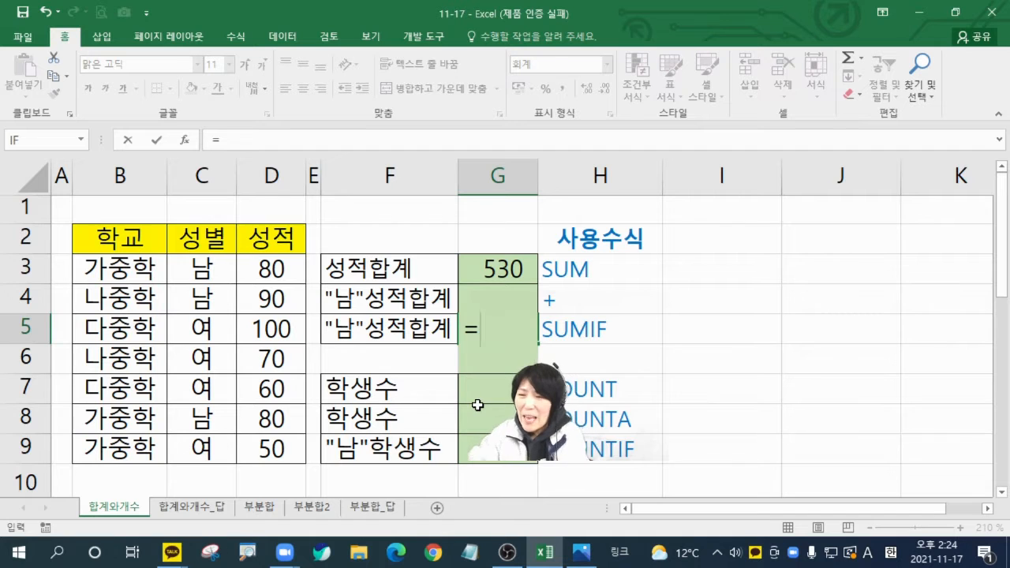
{"action": "type", "text": "sum"}
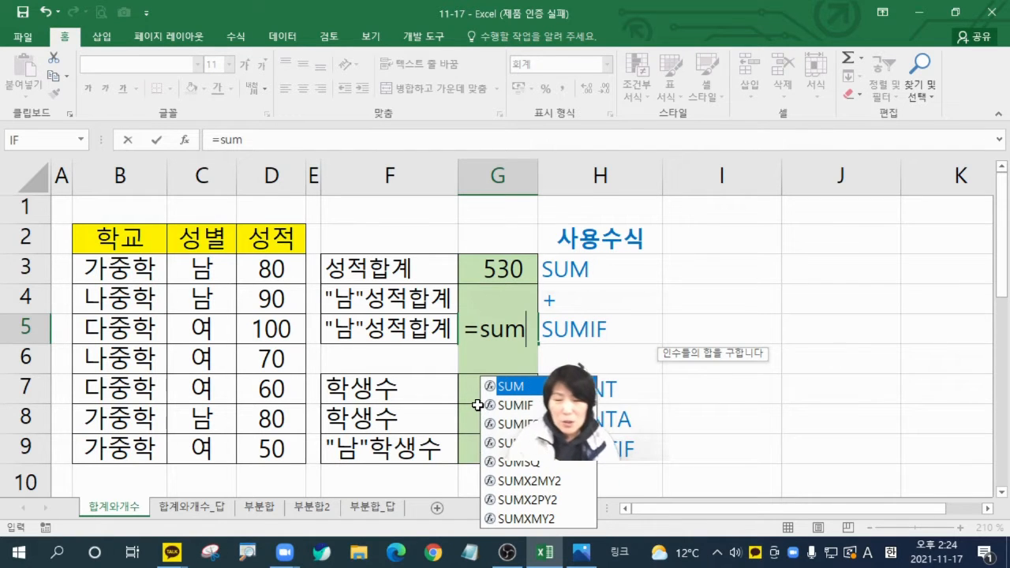
{"action": "double_click", "coordinate": [517, 405]}
{"action": "left_click", "coordinate": [185, 142]}
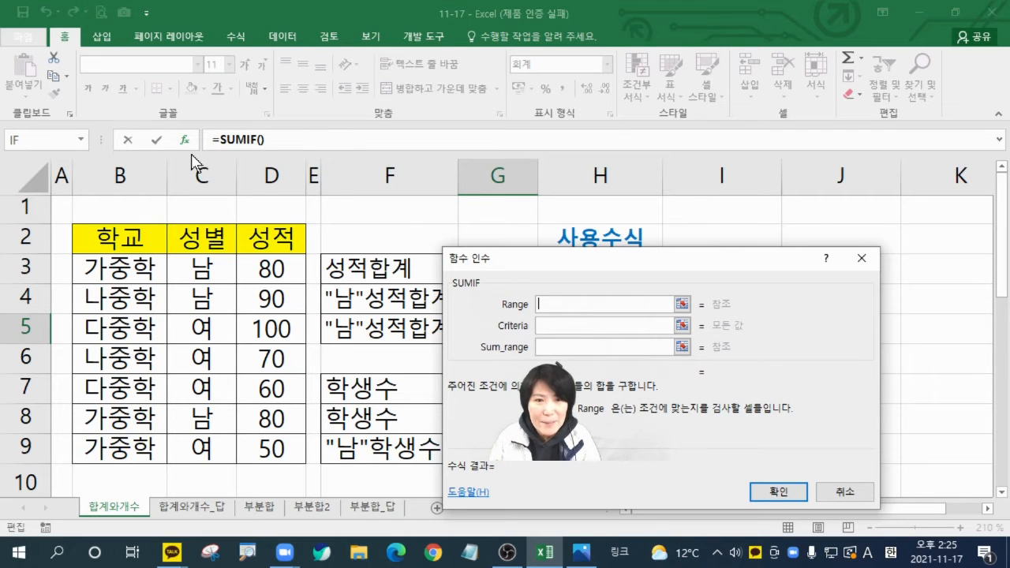
{"action": "left_click_drag", "start_coordinate": [211, 269], "coordinate": [195, 449]}
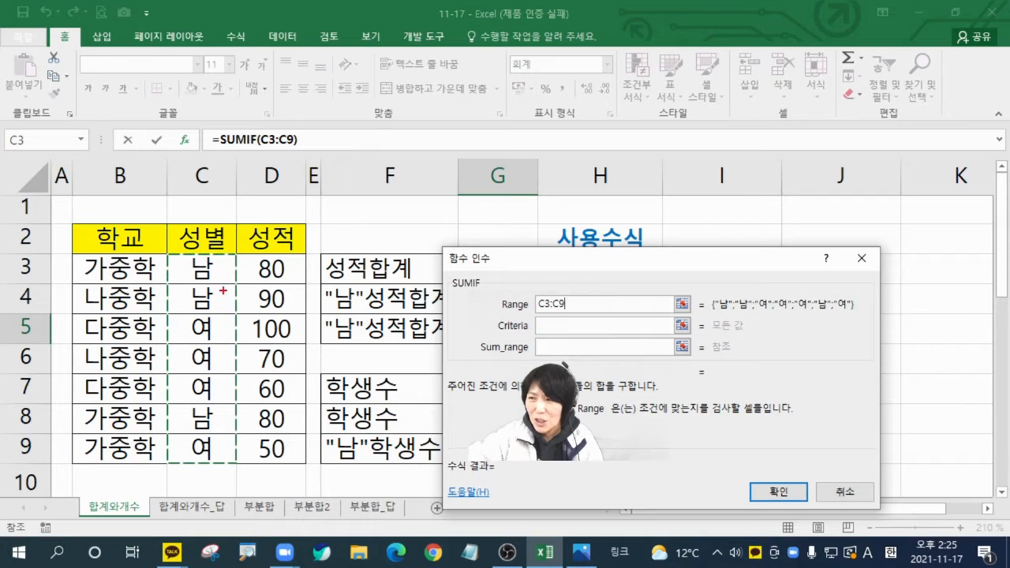
{"action": "mouse_move", "coordinate": [175, 257]}
{"action": "left_mouse_down"}
{"action": "mouse_move", "coordinate": [169, 476]}
{"action": "mouse_move", "coordinate": [237, 349]}
{"action": "mouse_move", "coordinate": [229, 251]}
{"action": "left_mouse_up"}
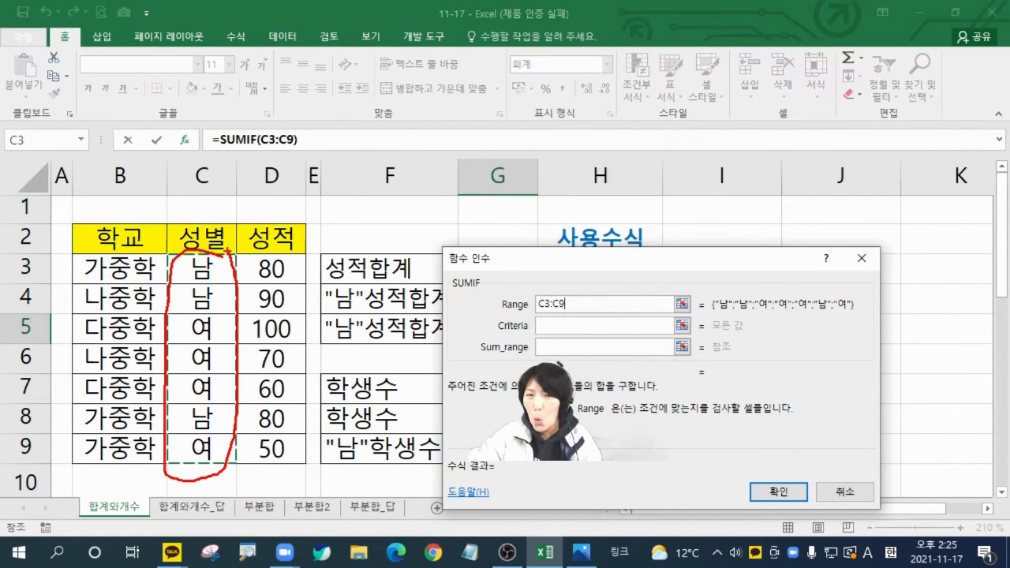
{"action": "key", "text": "Escape"}
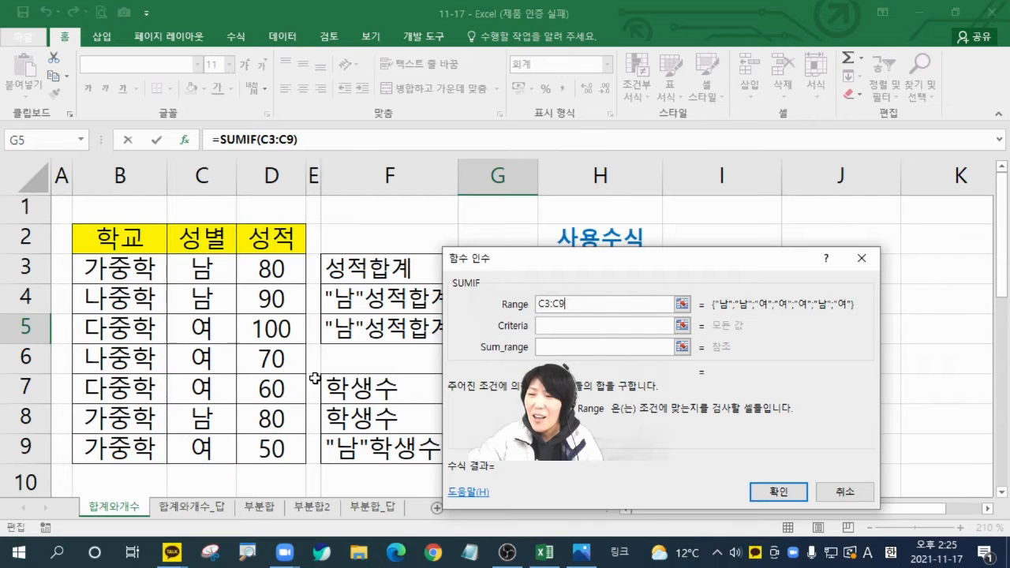
Step: Set the Criteria argument of the SUMIF function to 남
{"action": "left_click", "coordinate": [553, 324]}
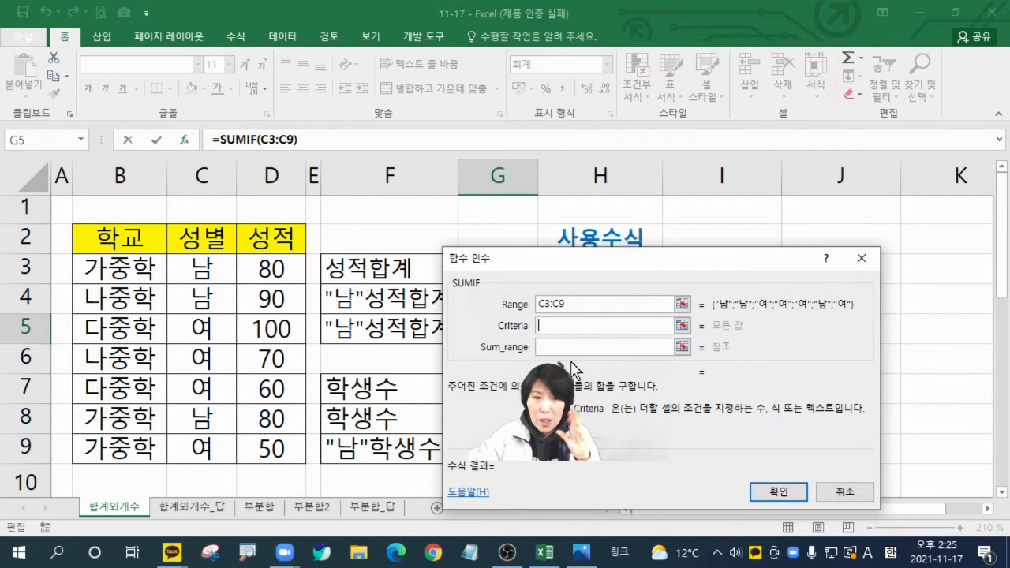
{"action": "type", "text": "sk"}
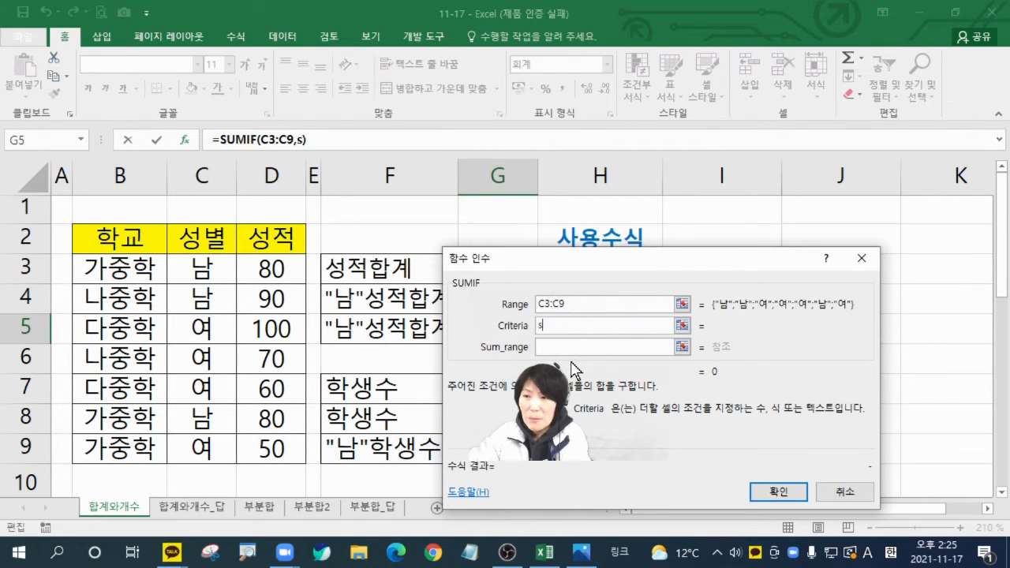
{"action": "key", "text": "BackSpace"}
{"action": "key", "text": "Hangul"}
{"action": "type", "text": "나"}
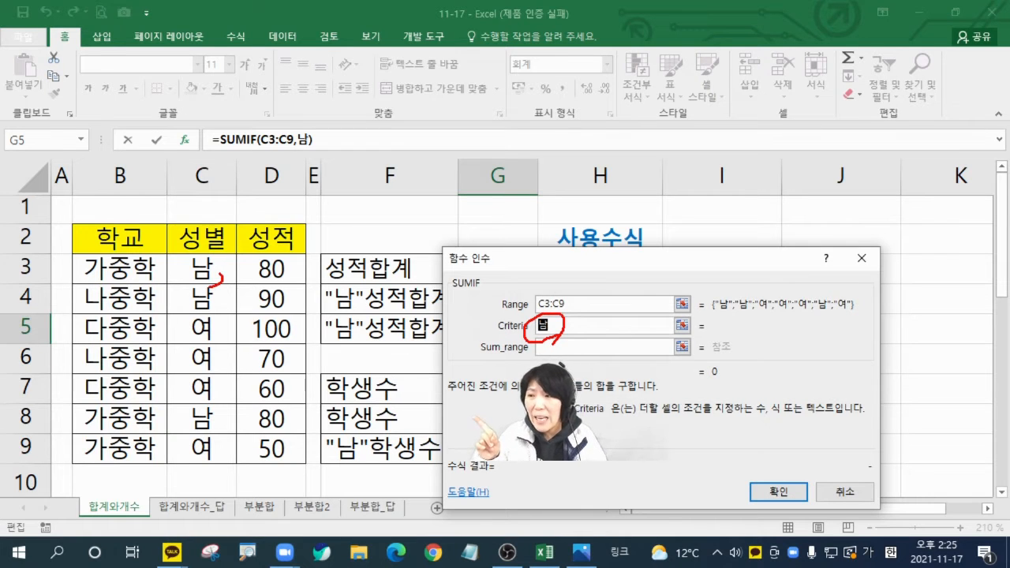
{"action": "mouse_move", "coordinate": [197, 273]}
{"action": "left_mouse_down"}
{"action": "mouse_move", "coordinate": [437, 286]}
{"action": "mouse_move", "coordinate": [527, 329]}
{"action": "left_mouse_up"}
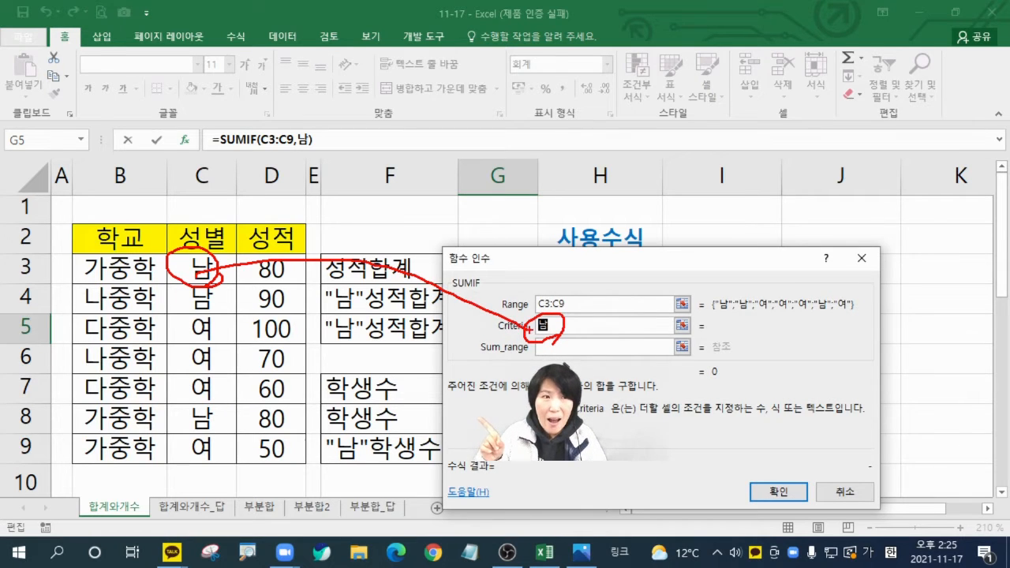
{"action": "key", "text": "Escape"}
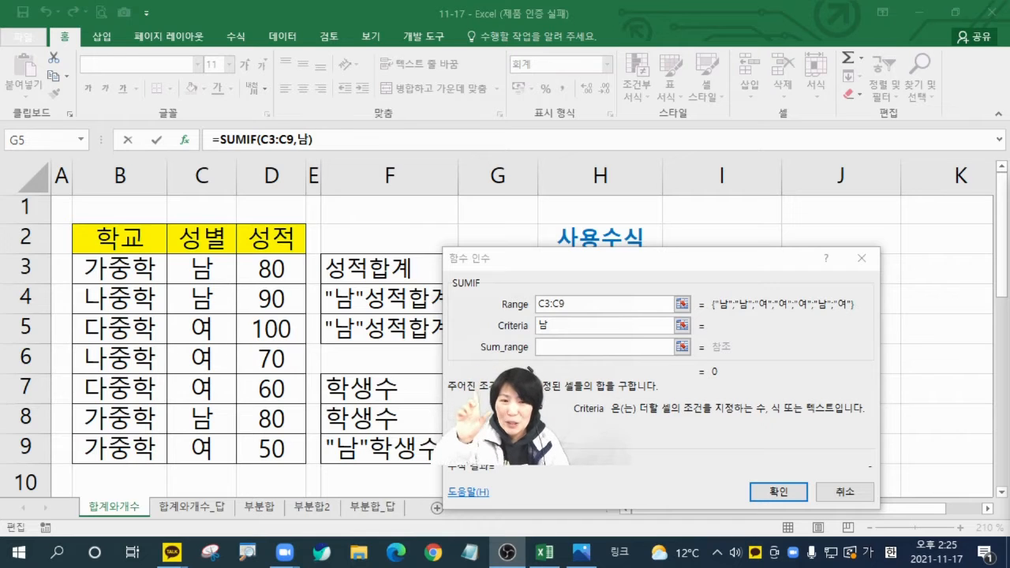
Step: Set the SUMIF function's Sum_range to the scores D3:D9 and complete the formula in G5
{"action": "left_click", "coordinate": [564, 348]}
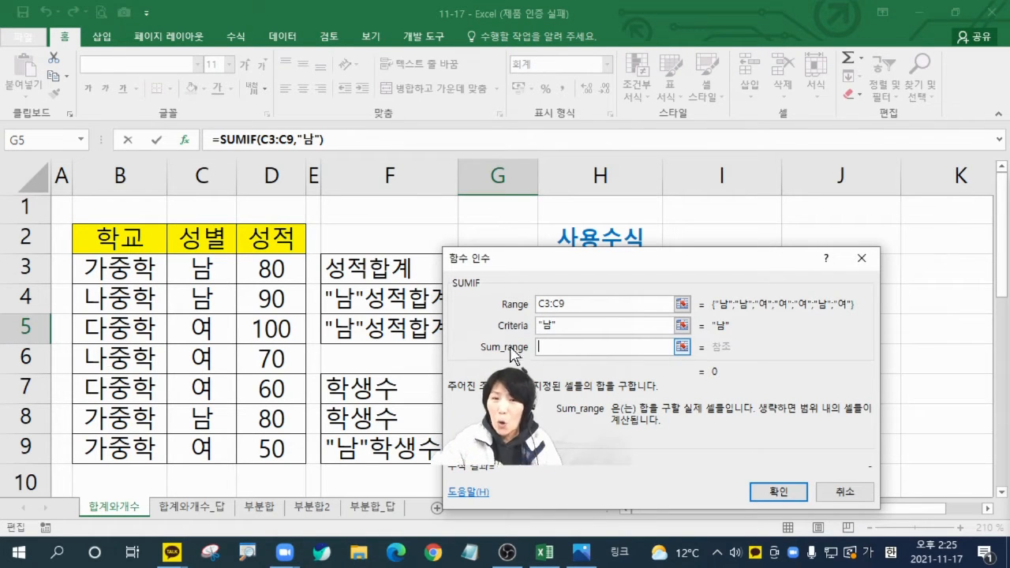
{"action": "left_click_drag", "start_coordinate": [260, 269], "coordinate": [254, 455]}
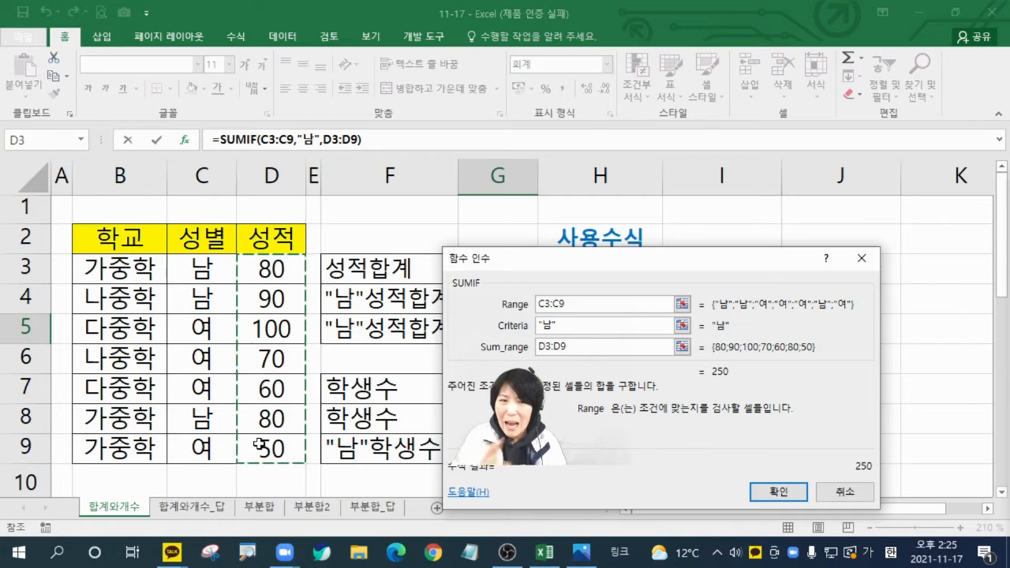
{"action": "left_click", "coordinate": [775, 491]}
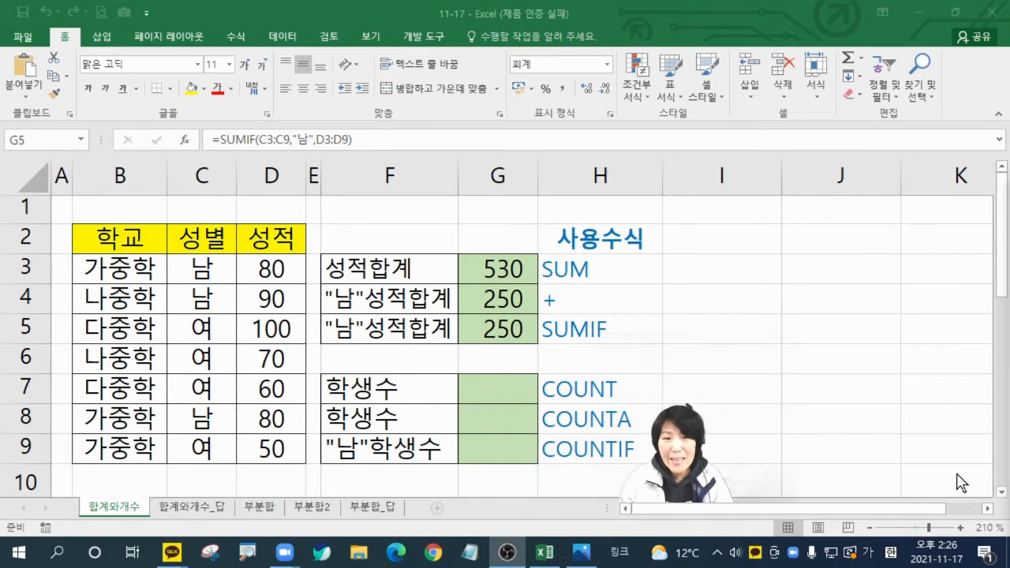
Step: Count the students in G7 with a COUNT function whose Value1 is the score range D3:D9
{"action": "left_click", "coordinate": [498, 391]}
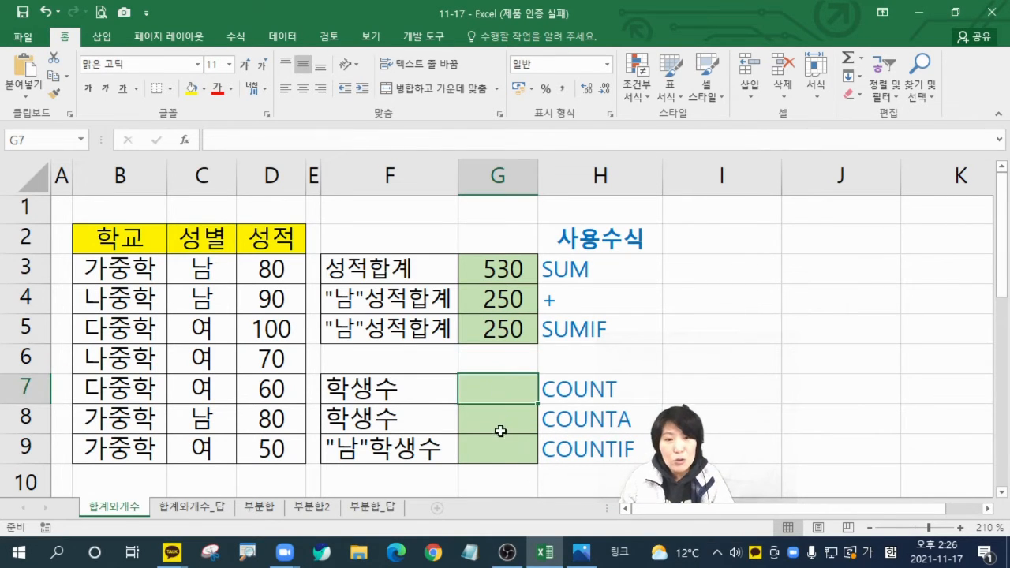
{"action": "left_click", "coordinate": [508, 384]}
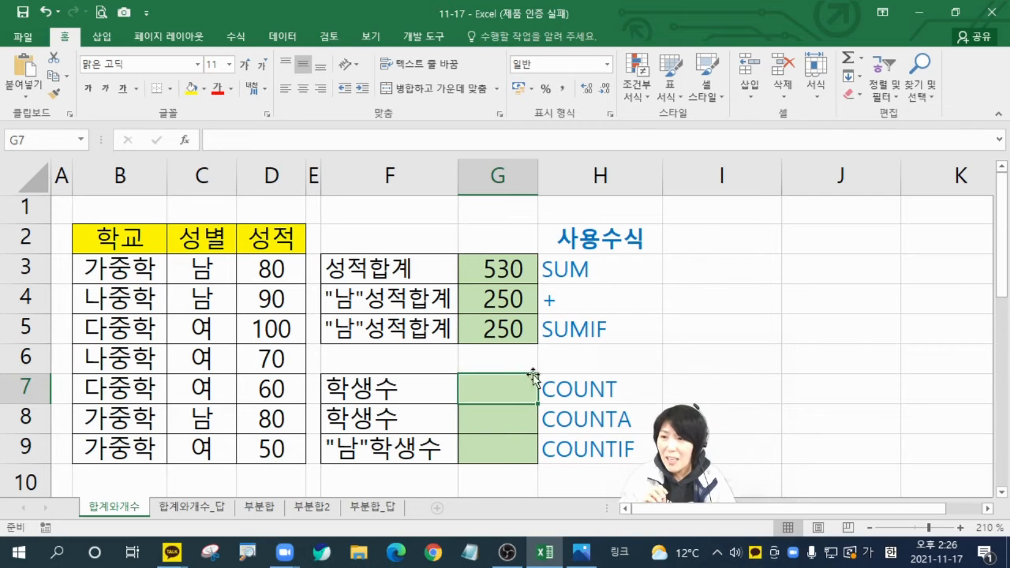
{"action": "type", "text": "="}
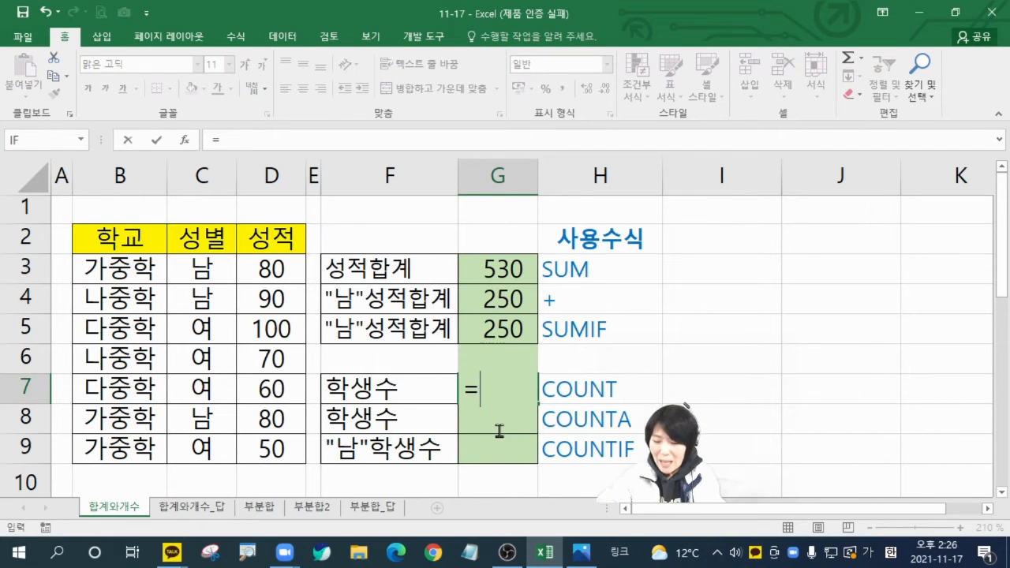
{"action": "type", "text": "co"}
{"action": "key", "text": "BackSpace"}
{"action": "key", "text": "BackSpace"}
{"action": "key", "text": "Hangul"}
{"action": "type", "text": "cou"}
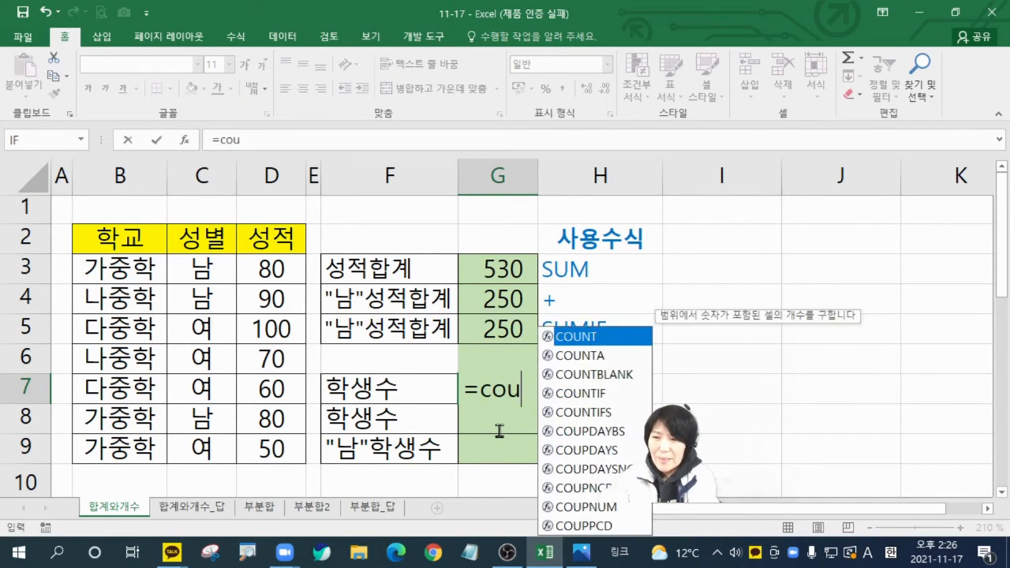
{"action": "double_click", "coordinate": [595, 336]}
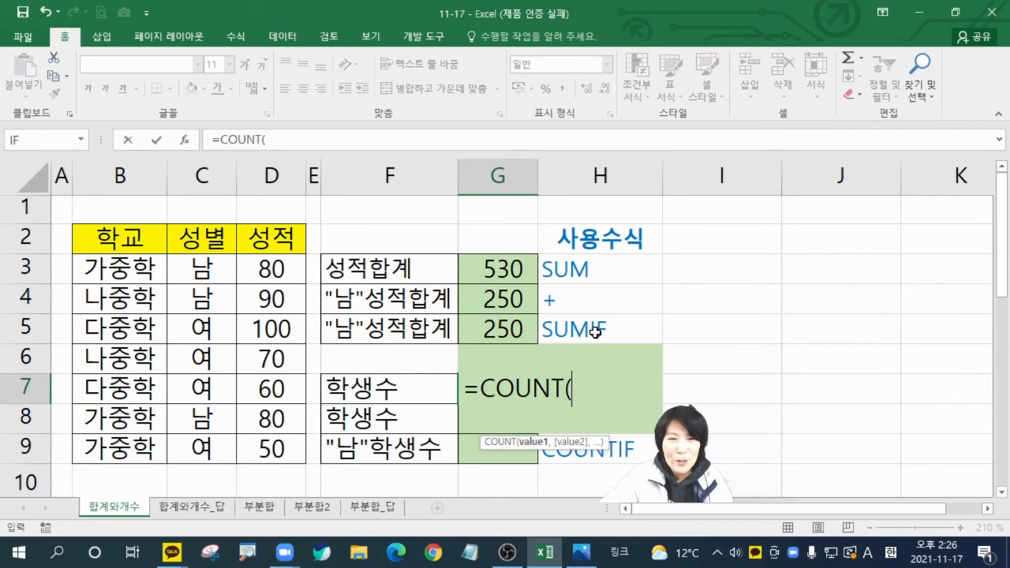
{"action": "left_click", "coordinate": [184, 140]}
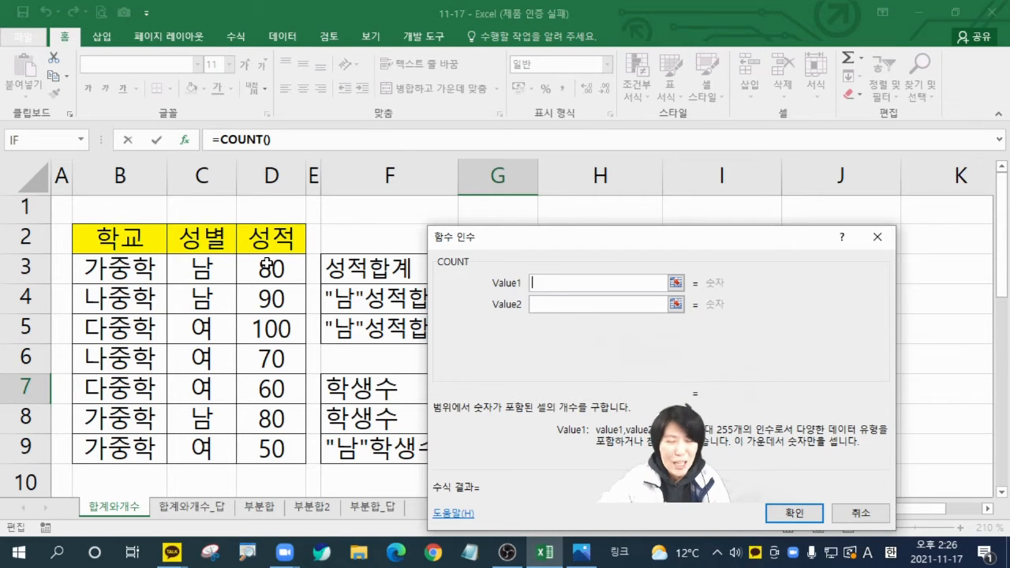
{"action": "left_click_drag", "start_coordinate": [268, 264], "coordinate": [277, 448]}
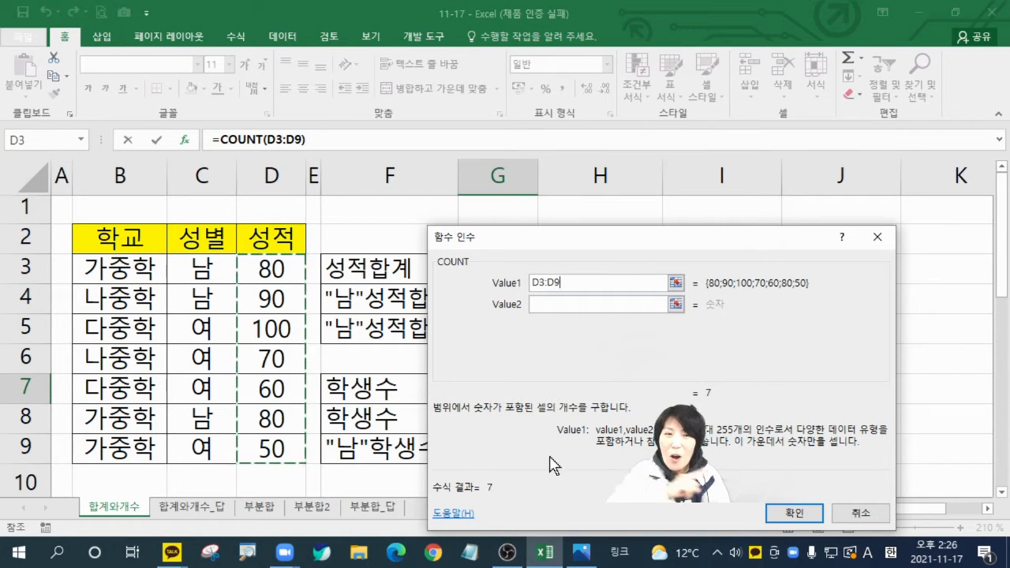
{"action": "left_click", "coordinate": [789, 512]}
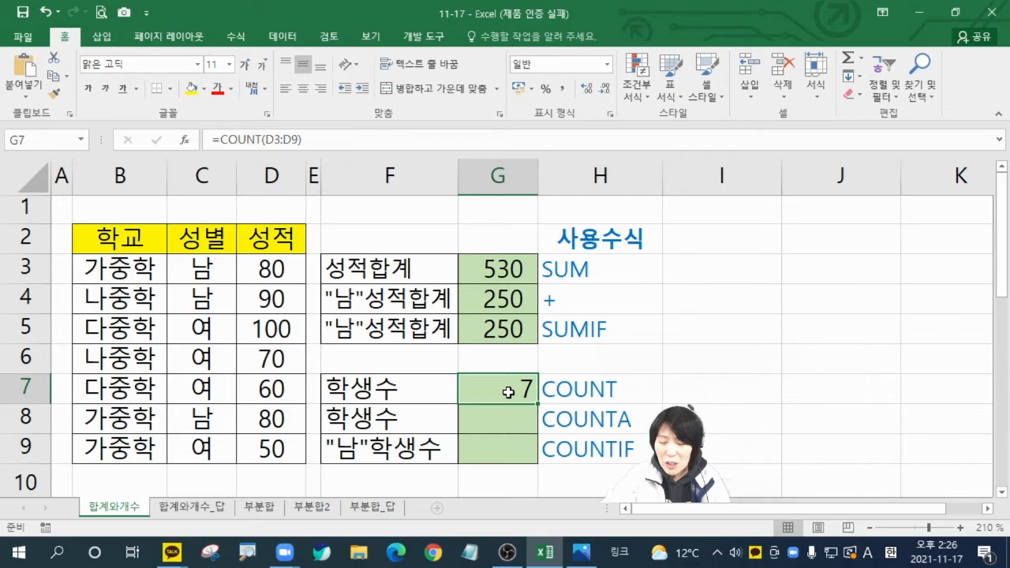
Step: Clear G7 and enter a COUNT function there with the school names B3:B9 as its Value1
{"action": "key", "text": "Delete"}
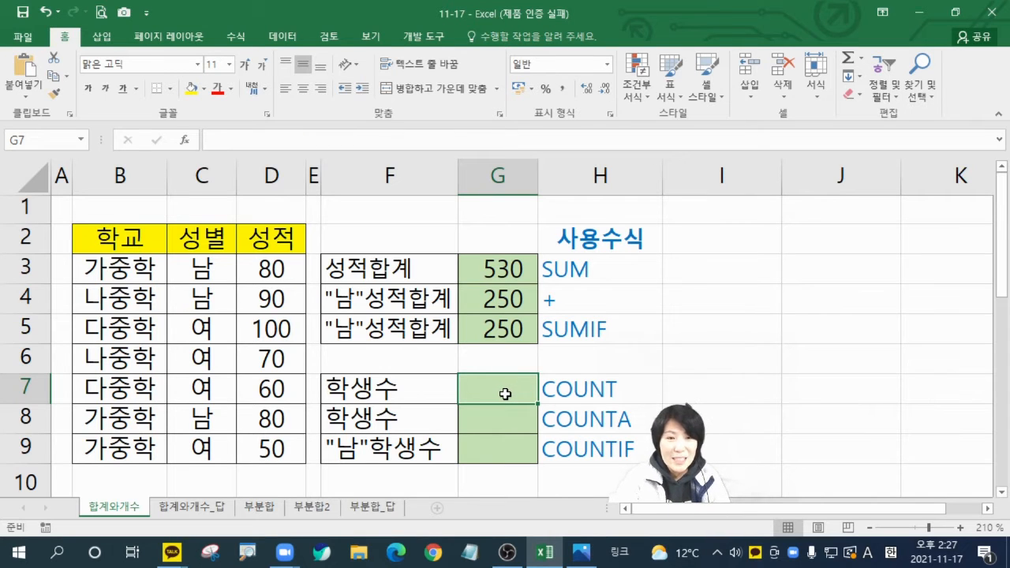
{"action": "type", "text": "="}
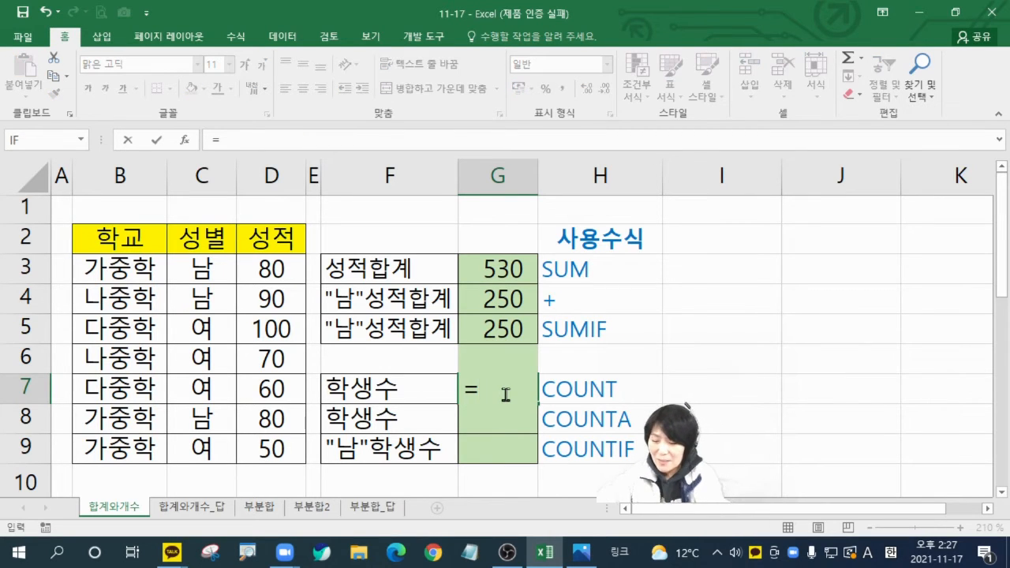
{"action": "type", "text": "cou"}
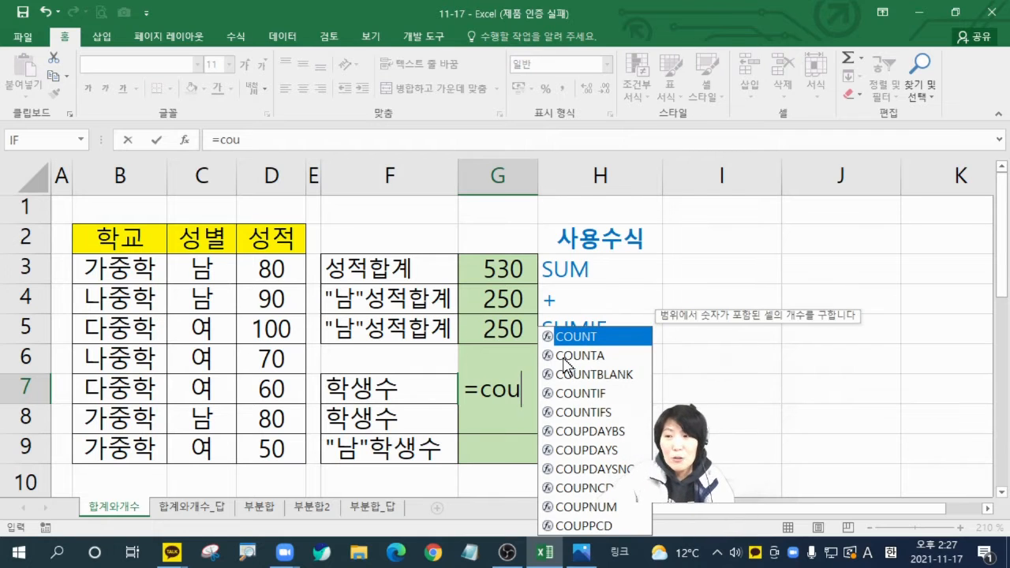
{"action": "double_click", "coordinate": [593, 338]}
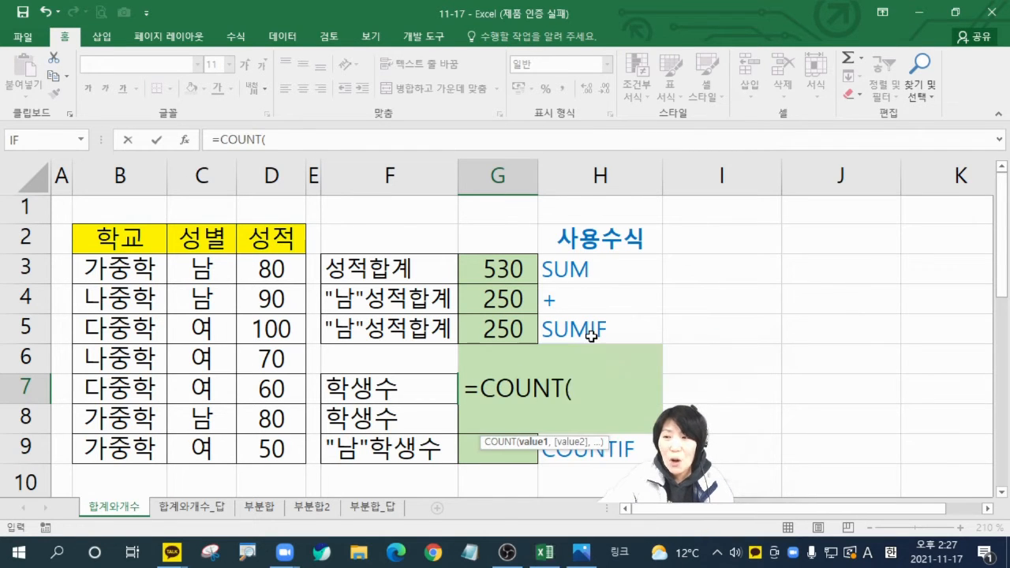
{"action": "left_click", "coordinate": [186, 139]}
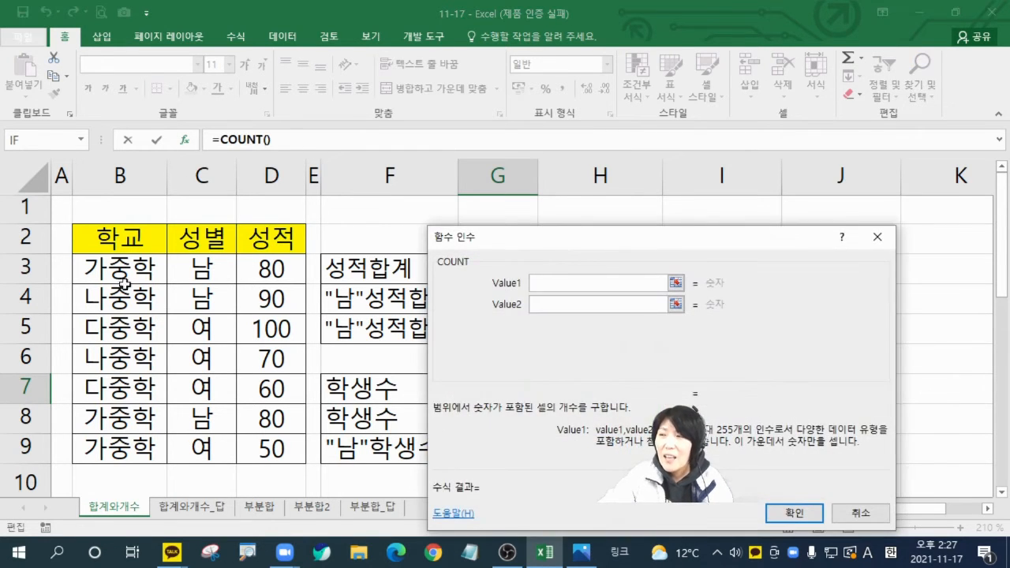
{"action": "mouse_move", "coordinate": [120, 267]}
{"action": "left_mouse_down"}
{"action": "mouse_move", "coordinate": [141, 449]}
{"action": "mouse_move", "coordinate": [71, 430]}
{"action": "mouse_move", "coordinate": [84, 286]}
{"action": "mouse_move", "coordinate": [158, 301]}
{"action": "mouse_move", "coordinate": [155, 465]}
{"action": "left_mouse_up"}
{"action": "key", "text": "ctrl+2"}
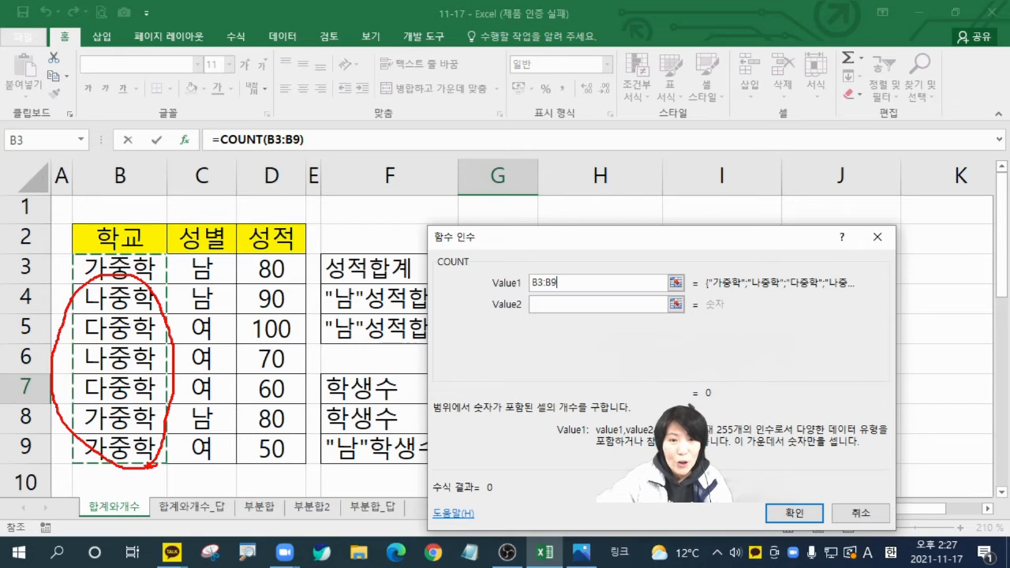
{"action": "key", "text": "Escape"}
{"action": "left_click", "coordinate": [793, 512]}
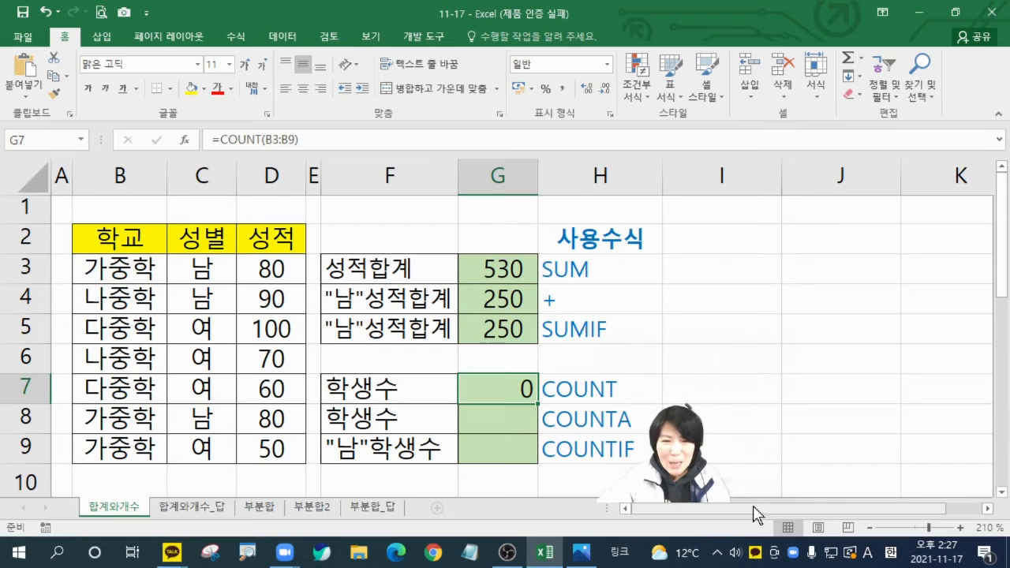
{"action": "left_click_drag", "start_coordinate": [139, 283], "coordinate": [146, 433]}
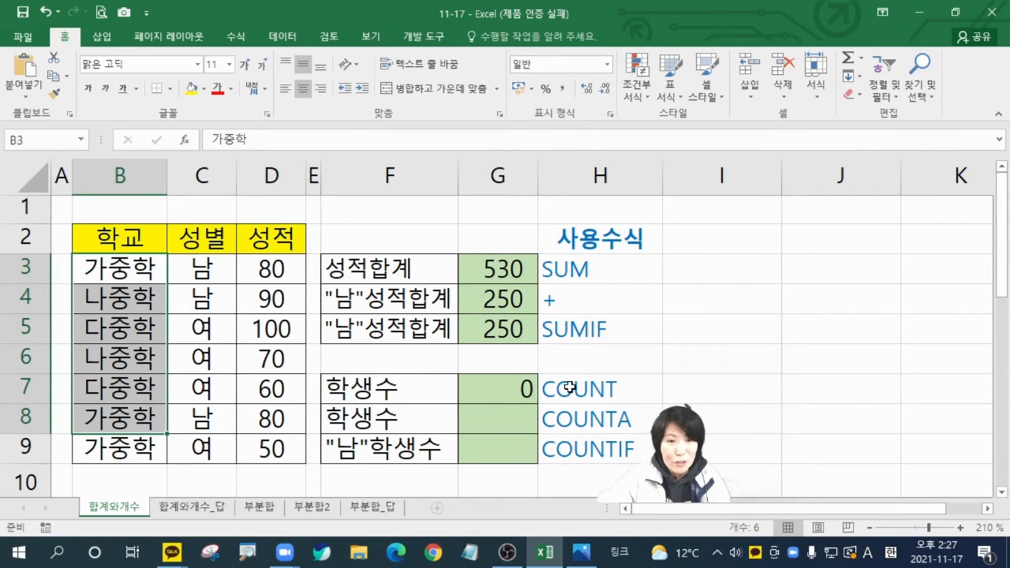
{"action": "left_click", "coordinate": [505, 392]}
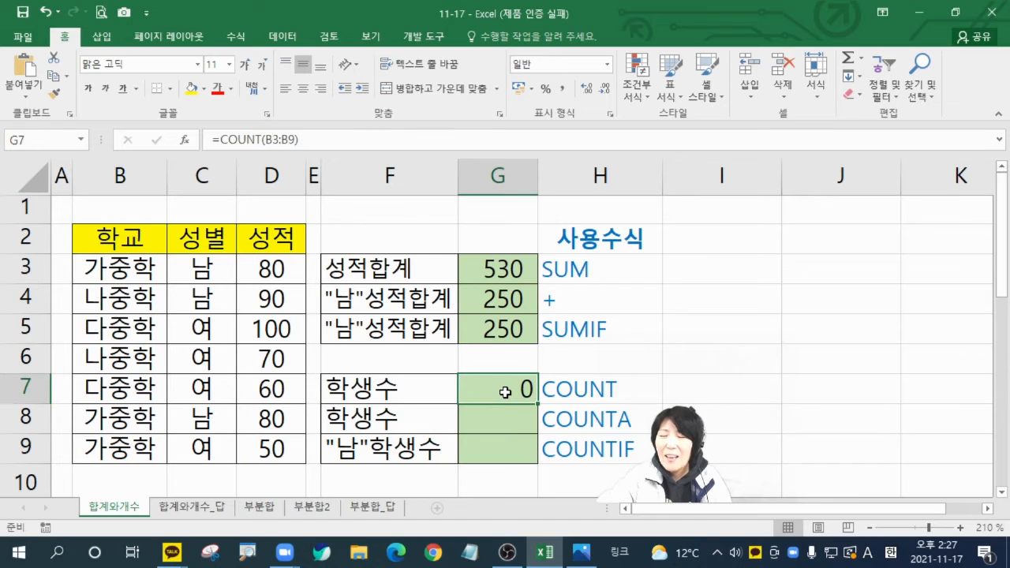
{"action": "left_click_drag", "start_coordinate": [280, 265], "coordinate": [276, 450]}
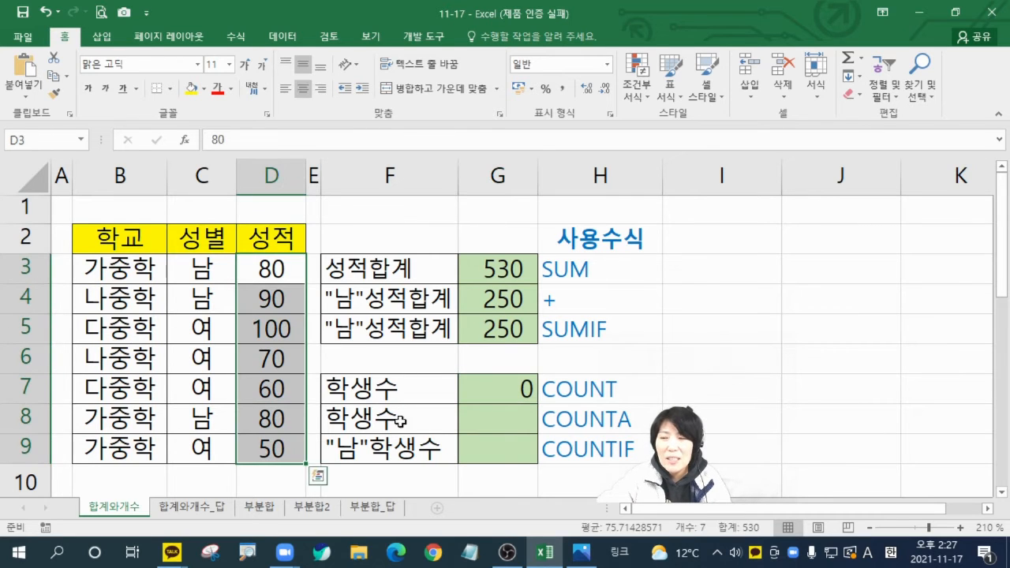
Step: Change Value1 of the COUNT function in G7 to the score range D3:D9
{"action": "left_click", "coordinate": [524, 389]}
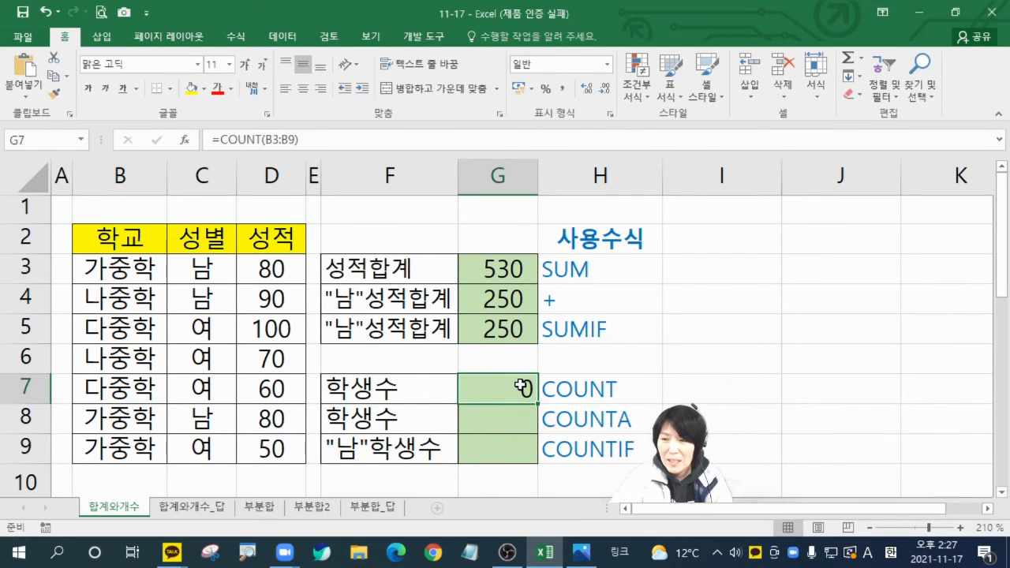
{"action": "left_click", "coordinate": [238, 139]}
{"action": "left_click", "coordinate": [184, 139]}
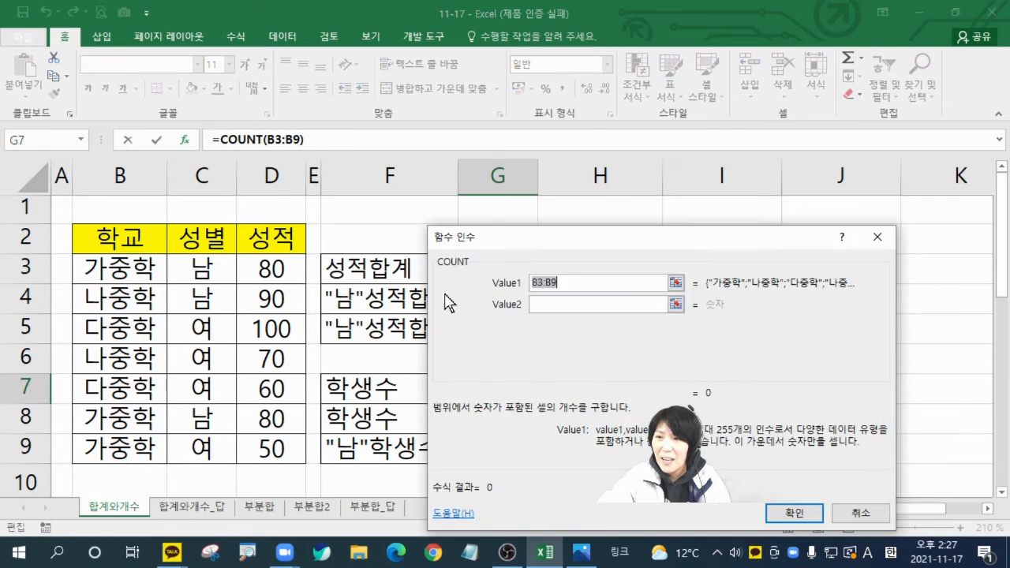
{"action": "left_click_drag", "start_coordinate": [294, 272], "coordinate": [300, 454]}
{"action": "left_click", "coordinate": [794, 512]}
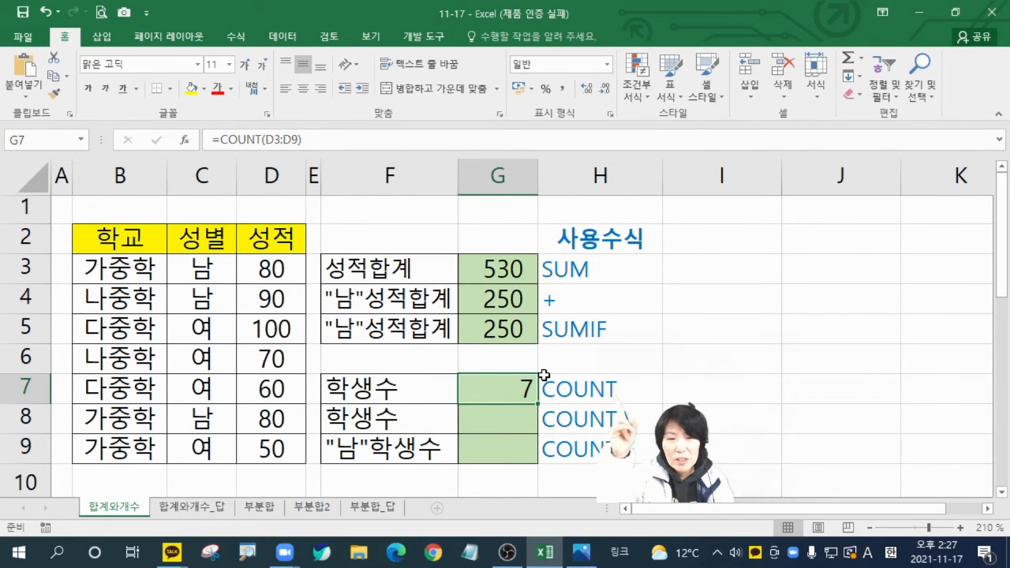
Step: Hide the score column D and select the remaining school and gender table B2:C9
{"action": "left_click", "coordinate": [274, 272]}
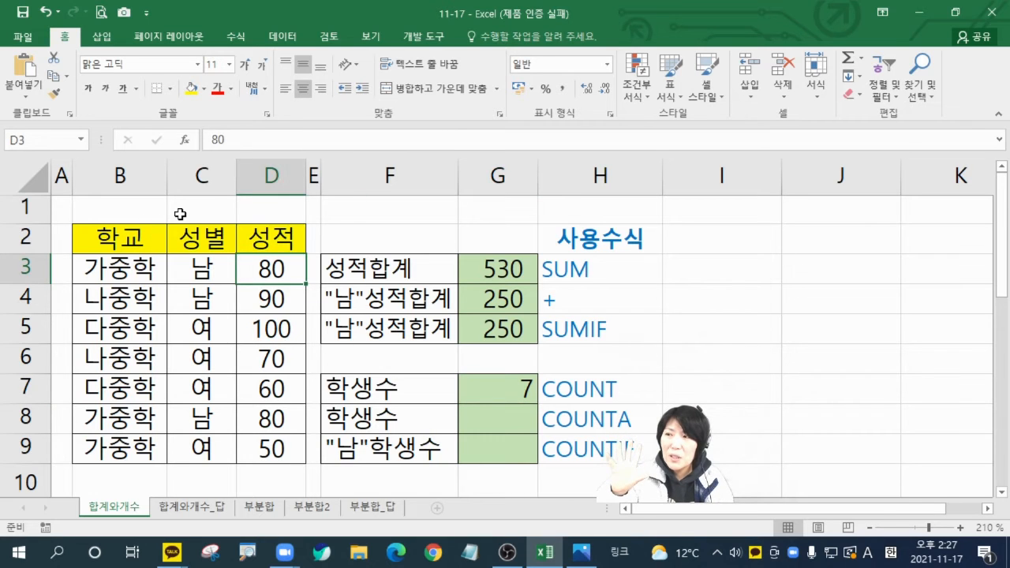
{"action": "left_click", "coordinate": [266, 173]}
{"action": "right_click", "coordinate": [267, 170]}
{"action": "left_click", "coordinate": [304, 379]}
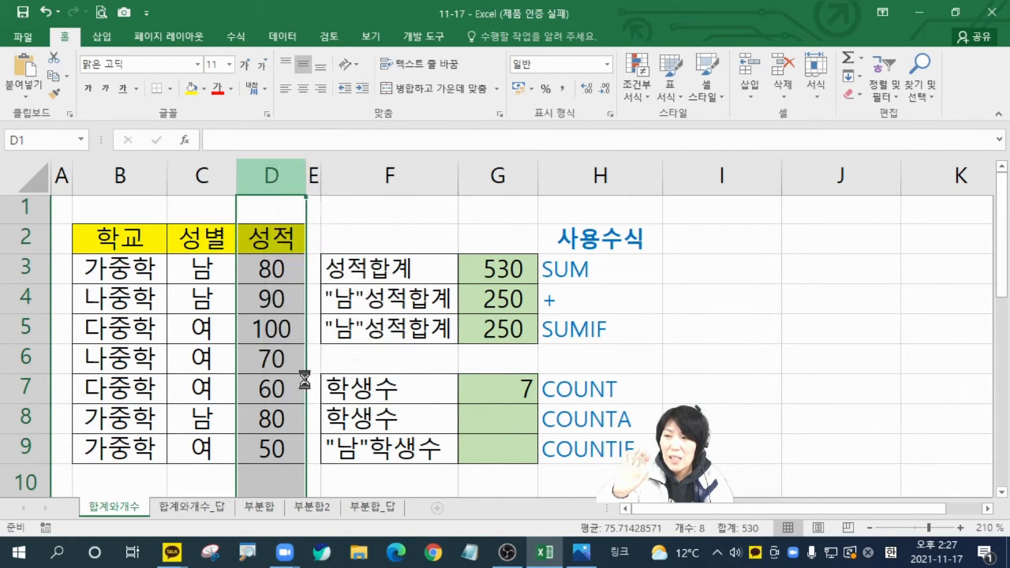
{"action": "left_click", "coordinate": [399, 407]}
{"action": "left_click_drag", "start_coordinate": [124, 243], "coordinate": [208, 448]}
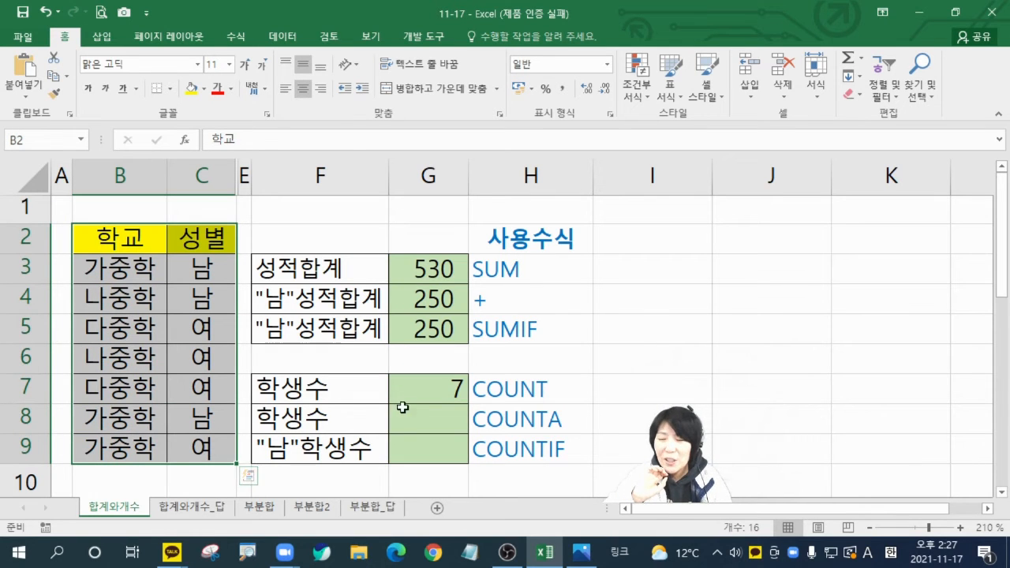
Step: Count the students in G8 with a COUNTA function whose Value1 is the school names B3:B9
{"action": "left_click", "coordinate": [422, 421]}
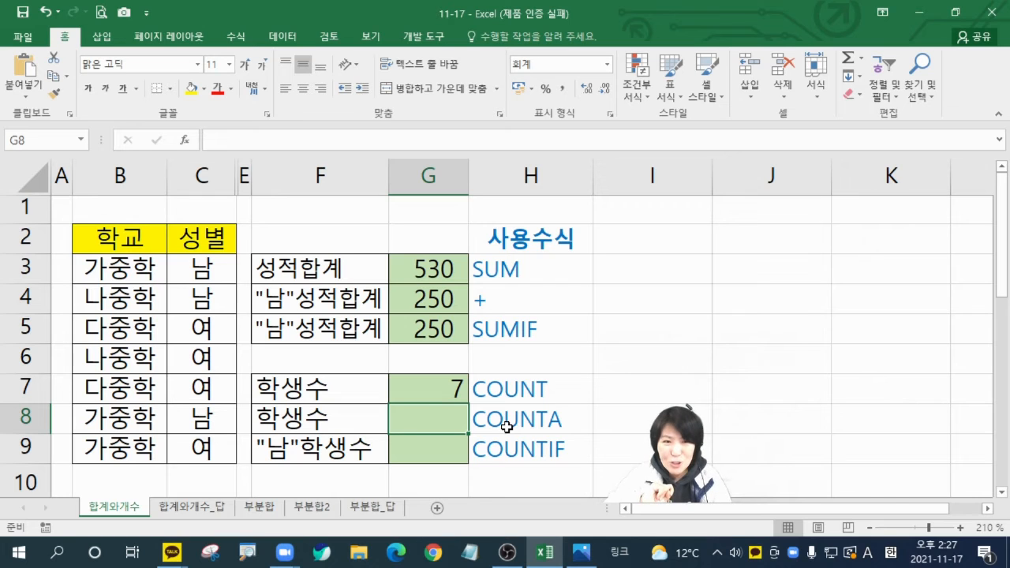
{"action": "type", "text": "="}
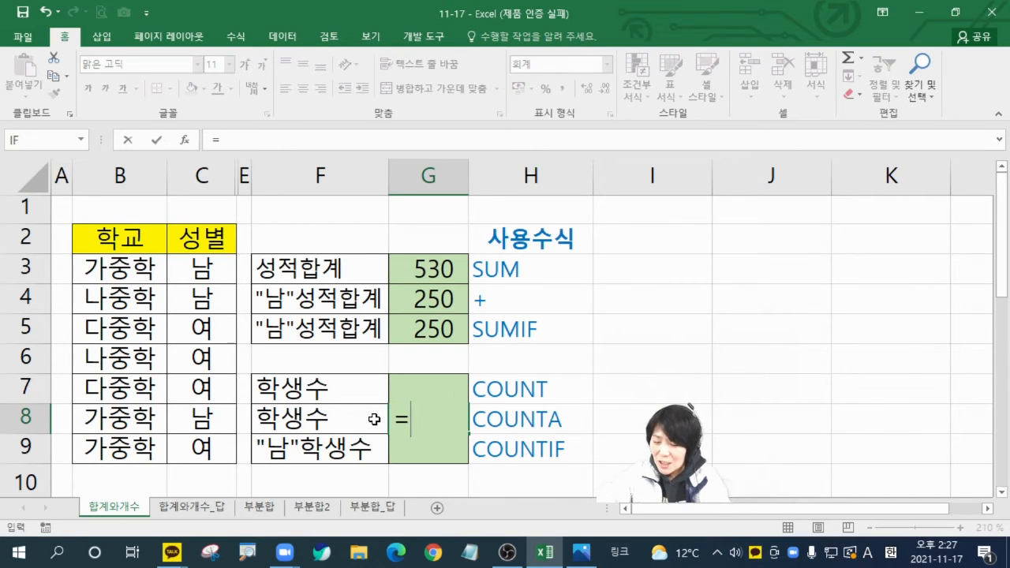
{"action": "type", "text": "coun"}
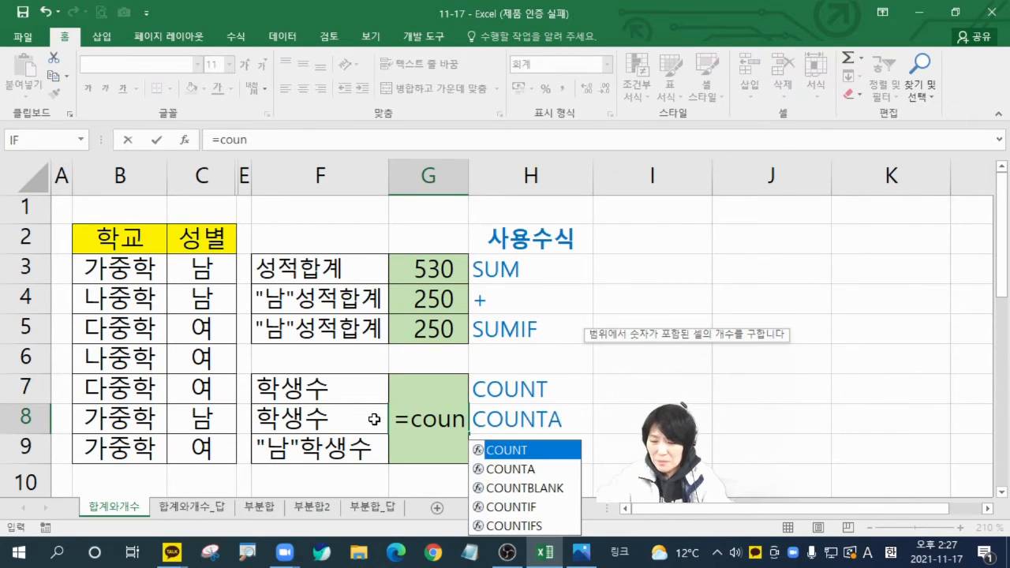
{"action": "key", "text": "BackSpace"}
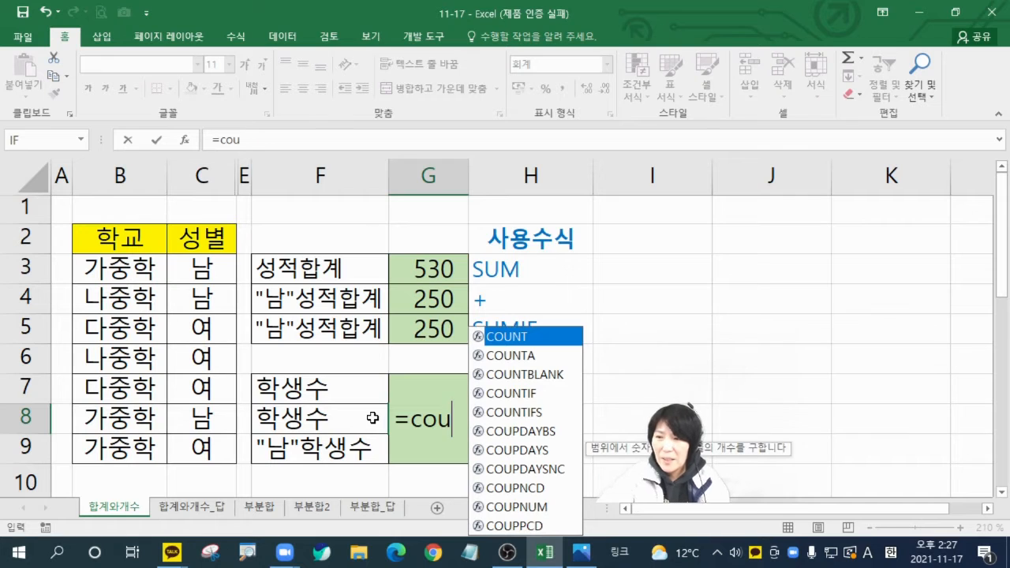
{"action": "double_click", "coordinate": [505, 357]}
{"action": "left_click", "coordinate": [186, 140]}
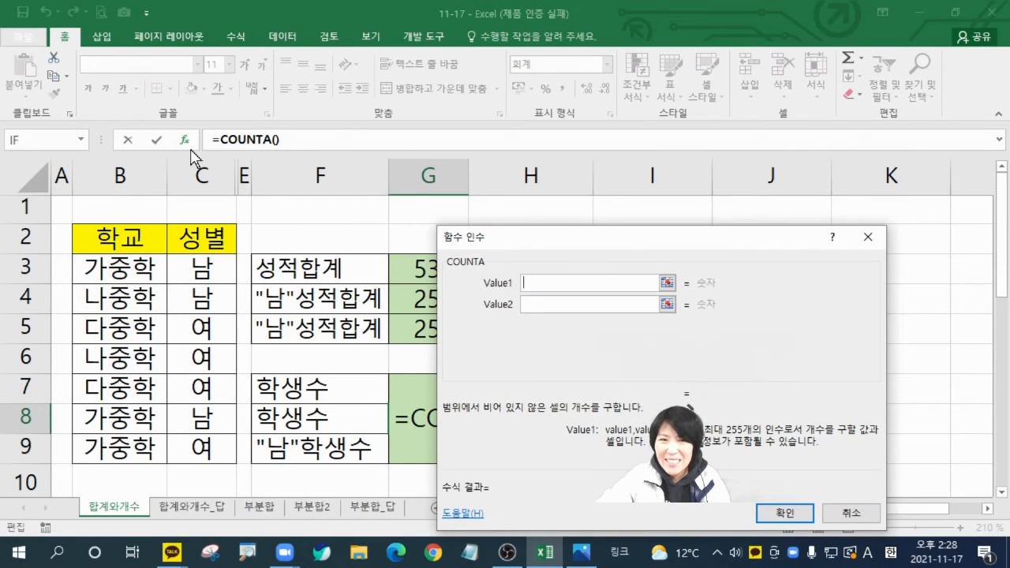
{"action": "left_click_drag", "start_coordinate": [130, 284], "coordinate": [124, 449]}
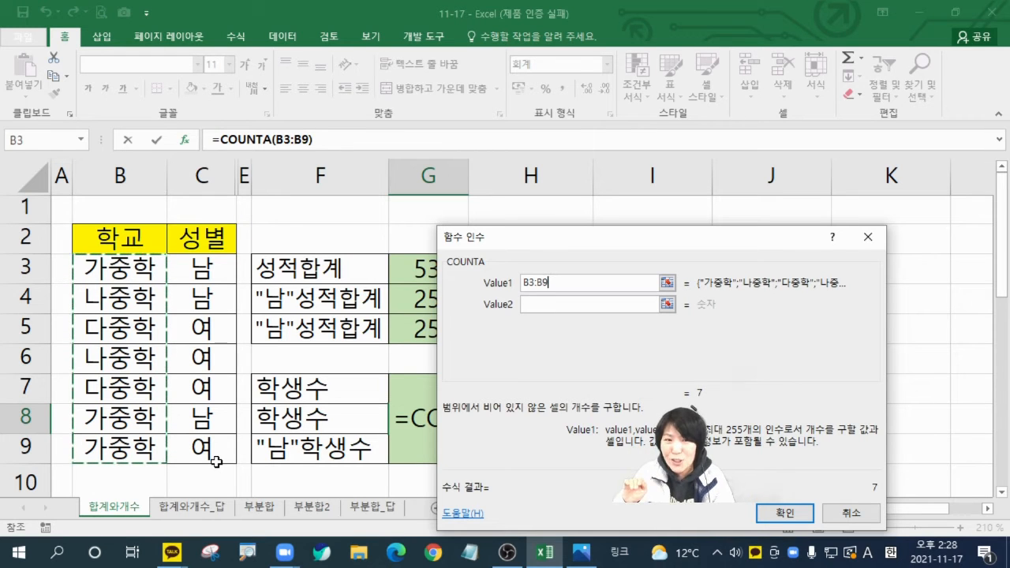
{"action": "left_click", "coordinate": [784, 513]}
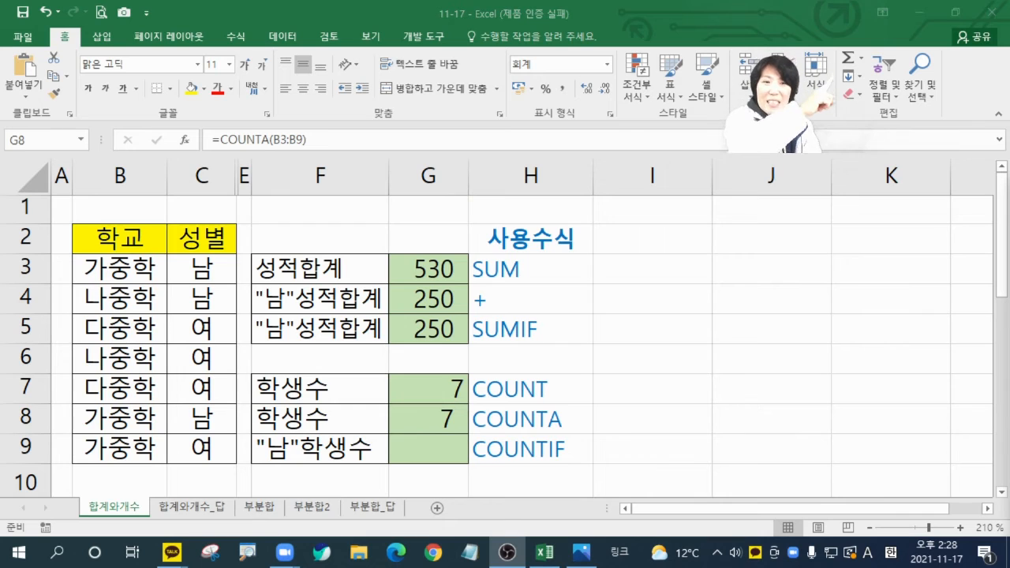
{"action": "left_click", "coordinate": [861, 58]}
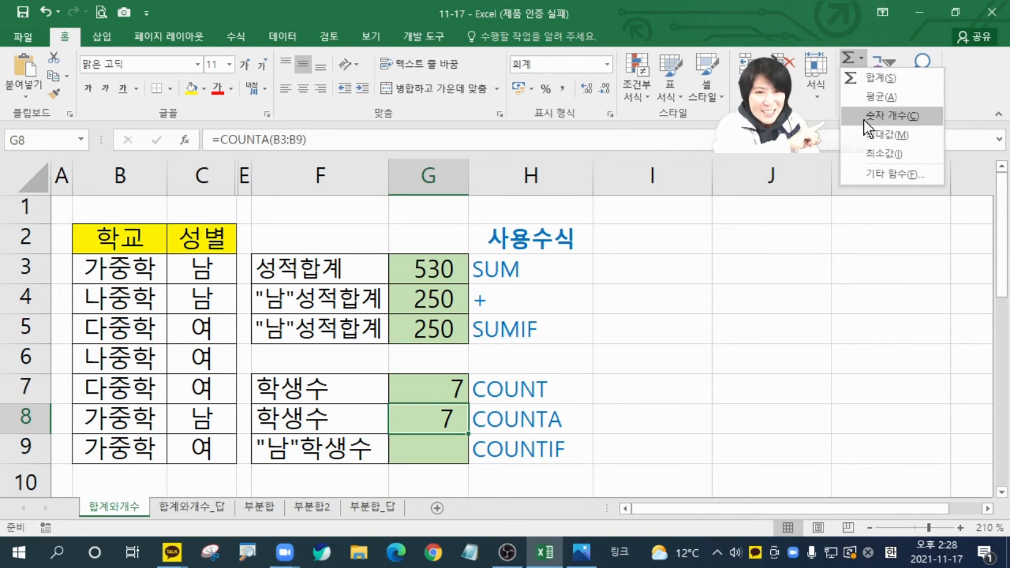
{"action": "left_click", "coordinate": [832, 347]}
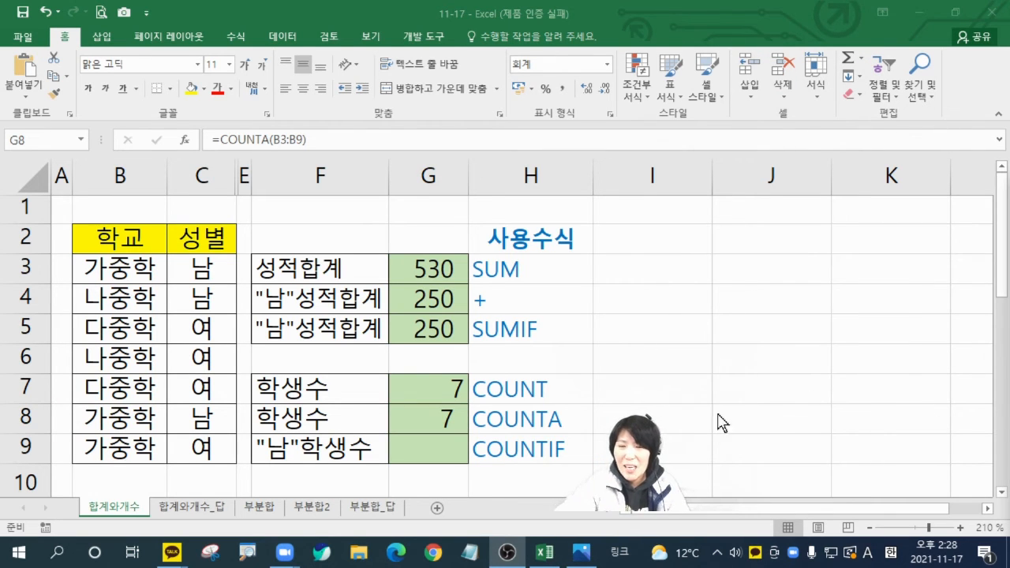
Step: Unhide the score column D and select the male students' scores in D3, D4 and D8 one after another
{"action": "left_click", "coordinate": [434, 446]}
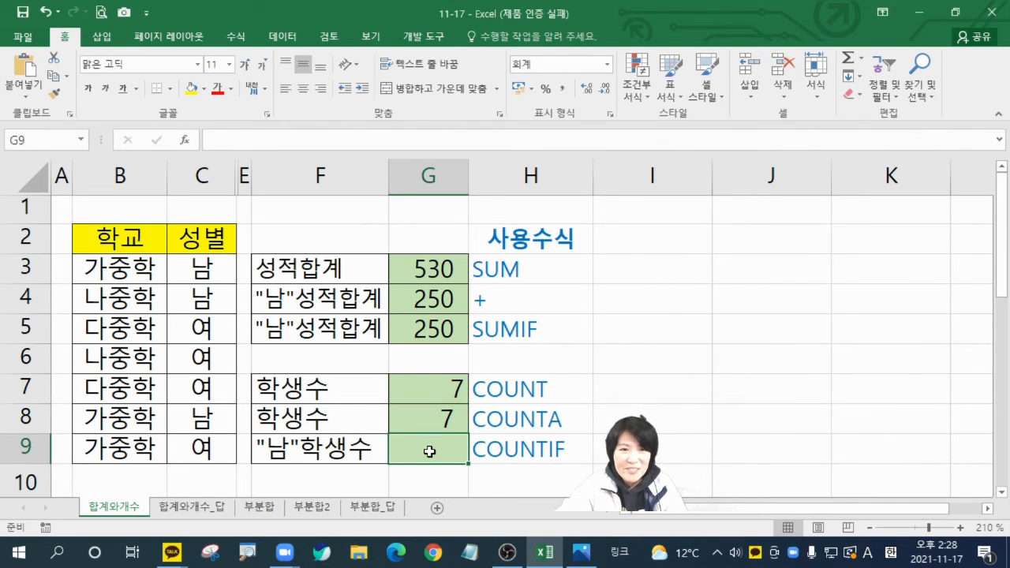
{"action": "left_click_drag", "start_coordinate": [227, 175], "coordinate": [240, 178]}
{"action": "right_click", "coordinate": [240, 178]}
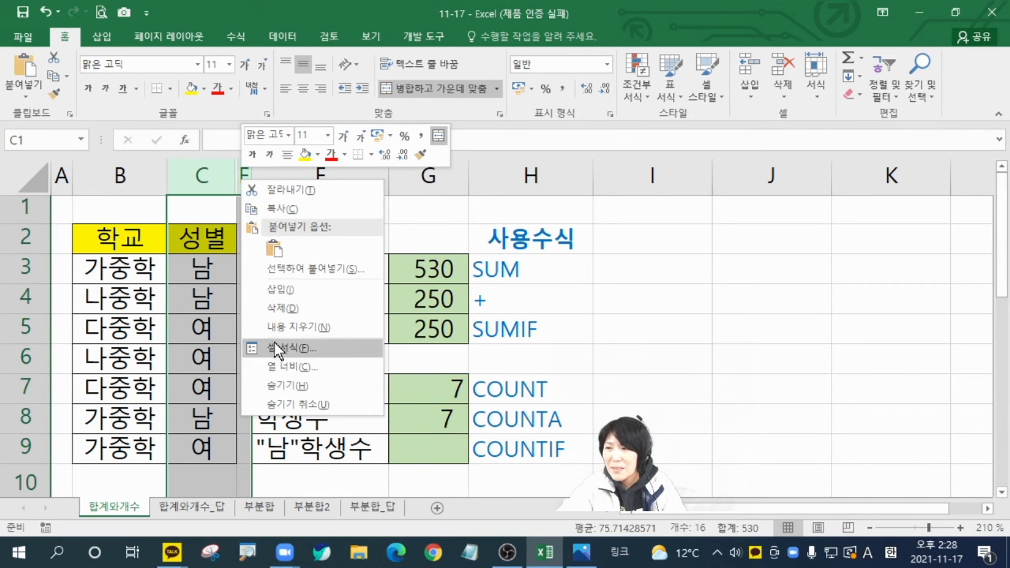
{"action": "left_click", "coordinate": [280, 398]}
{"action": "left_click", "coordinate": [553, 427]}
{"action": "left_click", "coordinate": [533, 454]}
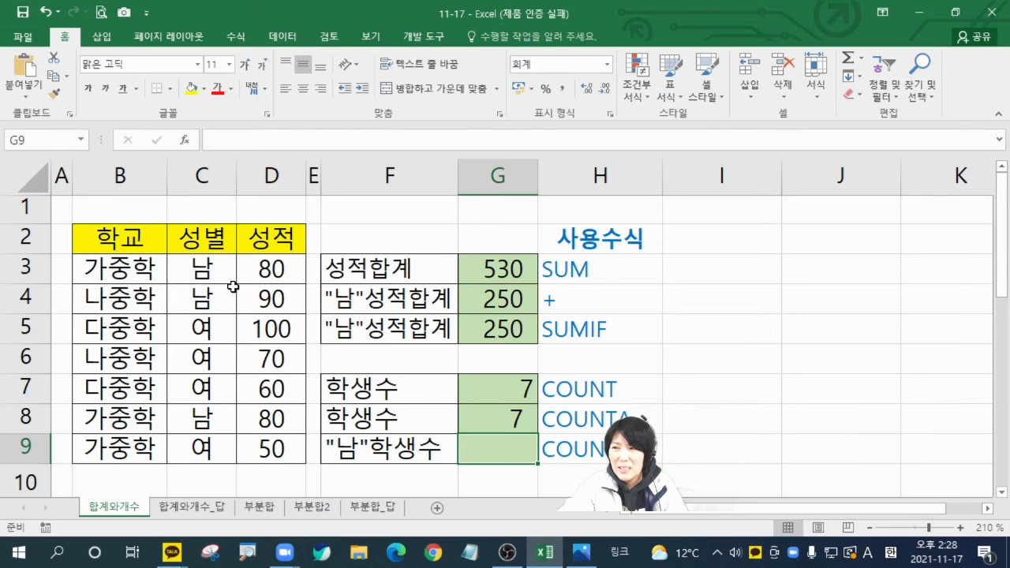
{"action": "left_click", "coordinate": [271, 273]}
{"action": "left_click", "coordinate": [269, 304]}
{"action": "left_click", "coordinate": [266, 415]}
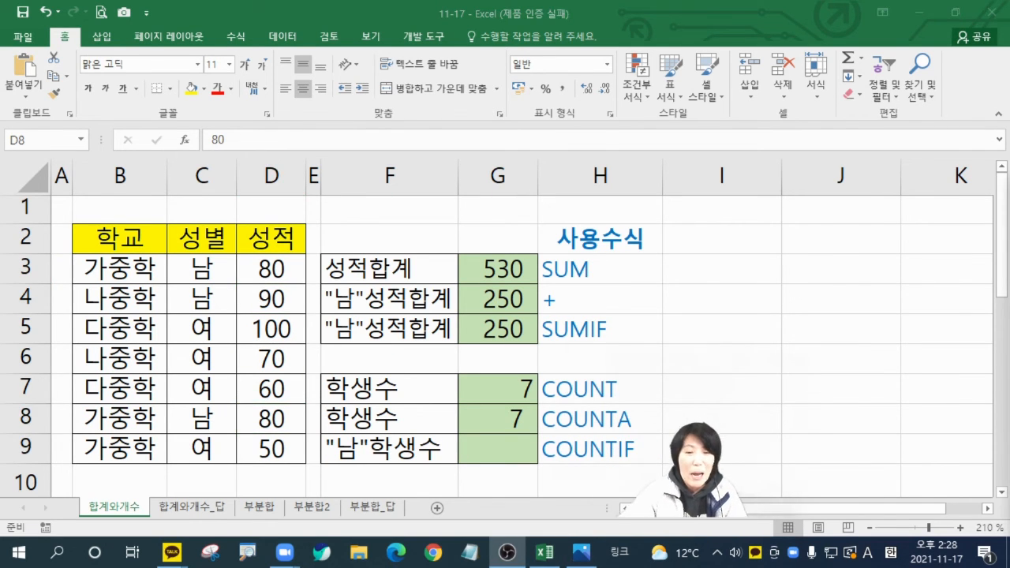
Step: Start a COUNTIF function in G9 and set its Range to the gender cells C3:C9
{"action": "left_click", "coordinate": [473, 448]}
{"action": "left_click", "coordinate": [472, 451]}
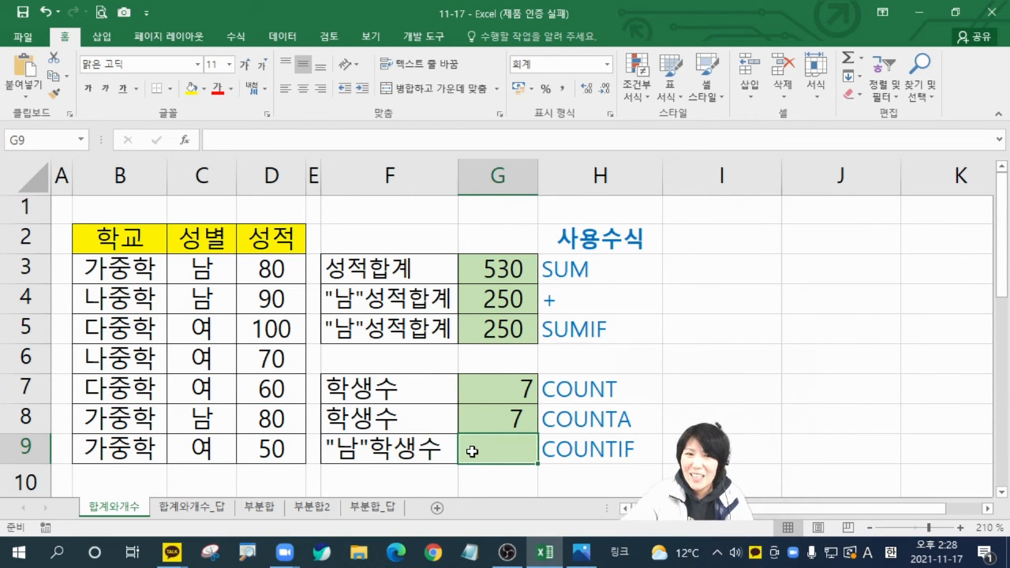
{"action": "type", "text": "="}
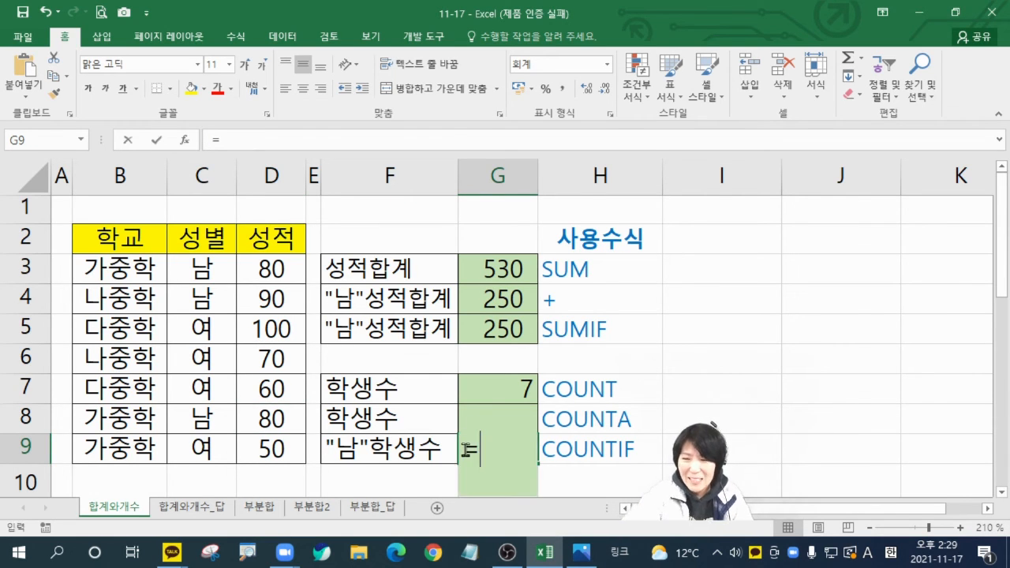
{"action": "type", "text": "cou"}
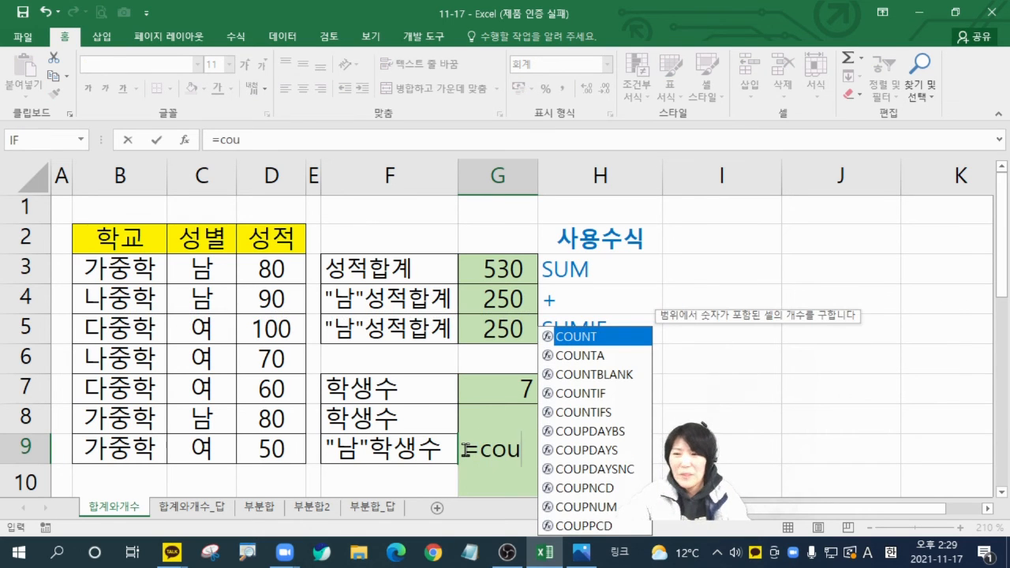
{"action": "left_click", "coordinate": [605, 394]}
{"action": "double_click", "coordinate": [606, 400]}
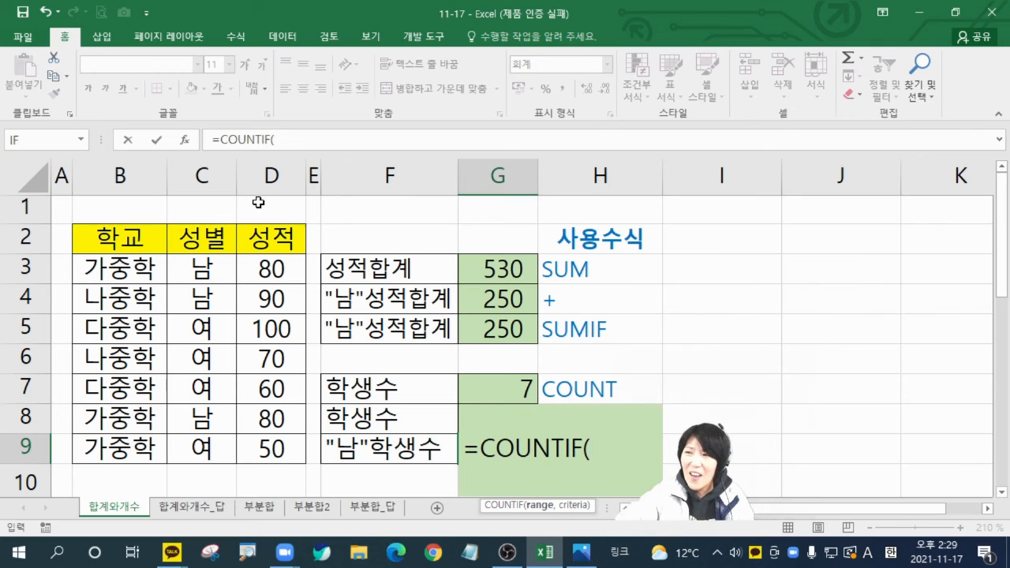
{"action": "left_click", "coordinate": [184, 140]}
{"action": "left_click_drag", "start_coordinate": [544, 280], "coordinate": [426, 331]}
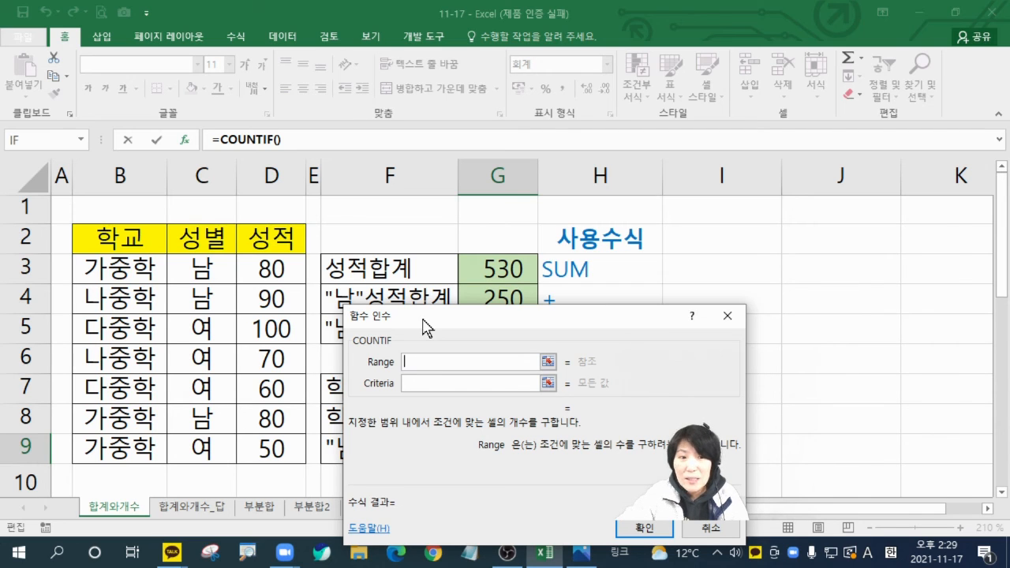
{"action": "left_click_drag", "start_coordinate": [209, 272], "coordinate": [207, 446]}
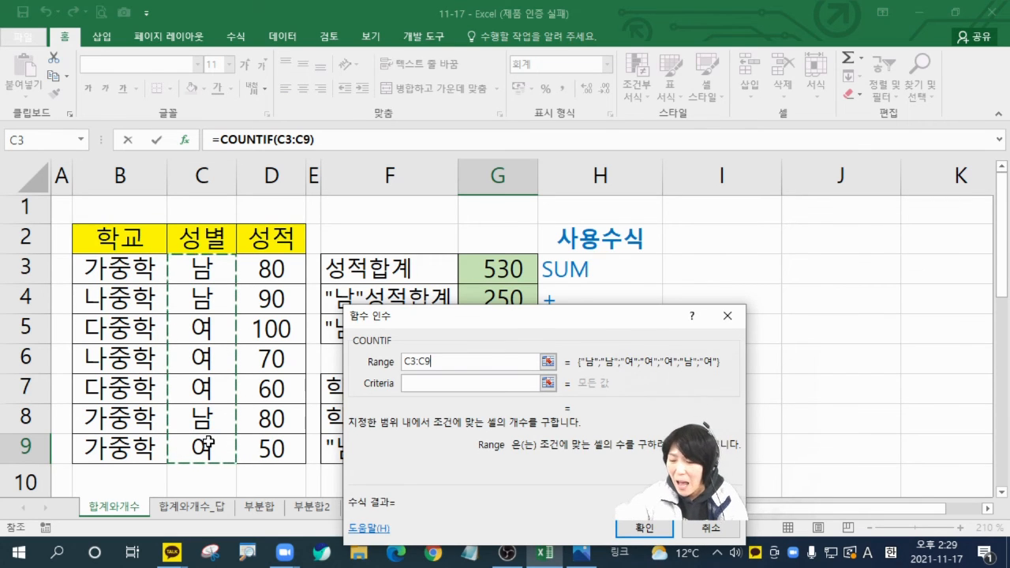
{"action": "mouse_move", "coordinate": [220, 255]}
{"action": "left_mouse_down"}
{"action": "mouse_move", "coordinate": [183, 296]}
{"action": "mouse_move", "coordinate": [217, 442]}
{"action": "mouse_move", "coordinate": [211, 271]}
{"action": "left_mouse_up"}
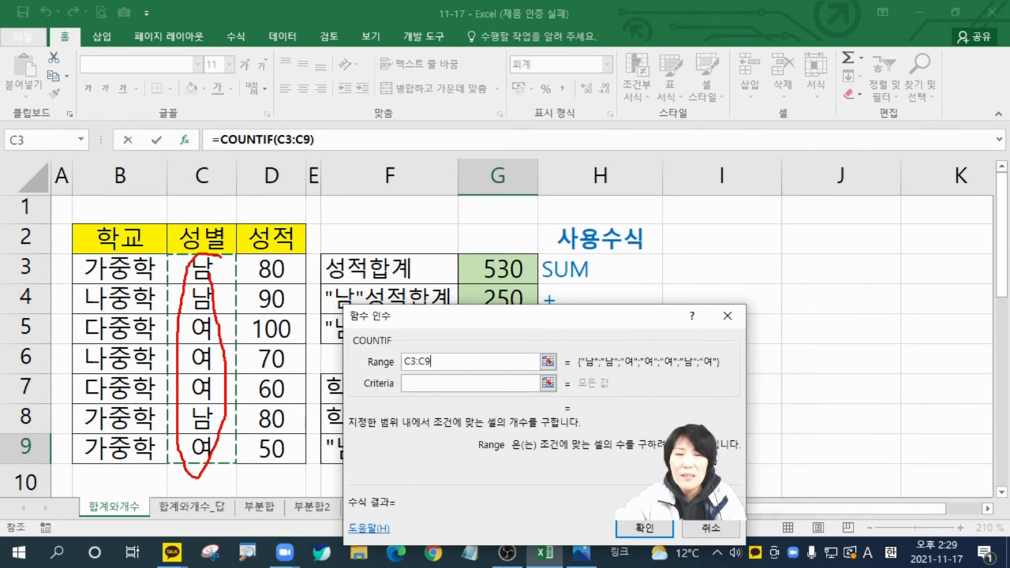
{"action": "key", "text": "Escape"}
Step: Set the Criteria of the COUNTIF function in G9 to 남 and complete the formula
{"action": "left_click", "coordinate": [451, 385]}
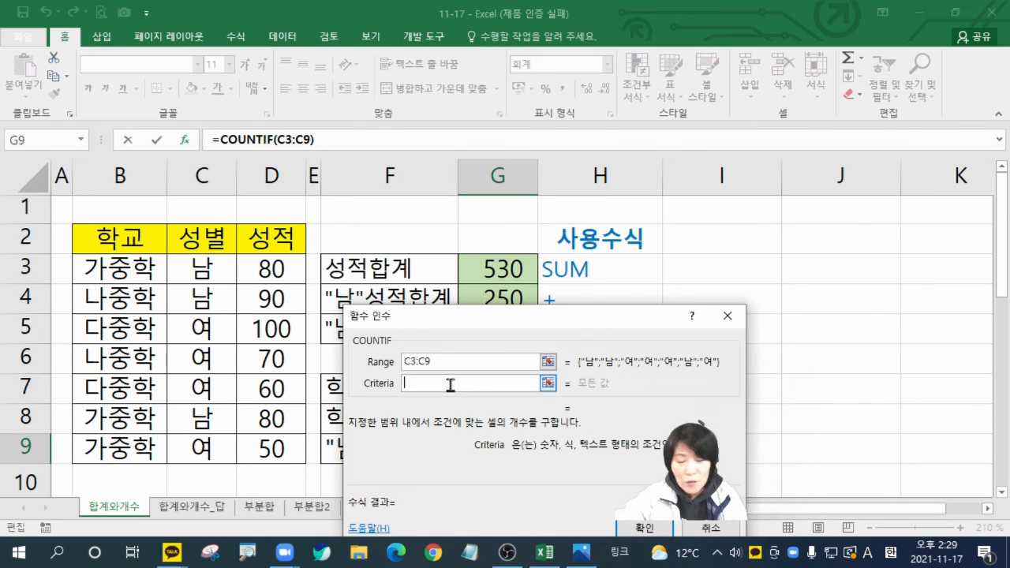
{"action": "type", "text": "ska"}
{"action": "key", "text": "BackSpace"}
{"action": "key", "text": "BackSpace"}
{"action": "key", "text": "BackSpace"}
{"action": "key", "text": "Hangul"}
{"action": "type", "text": "나"}
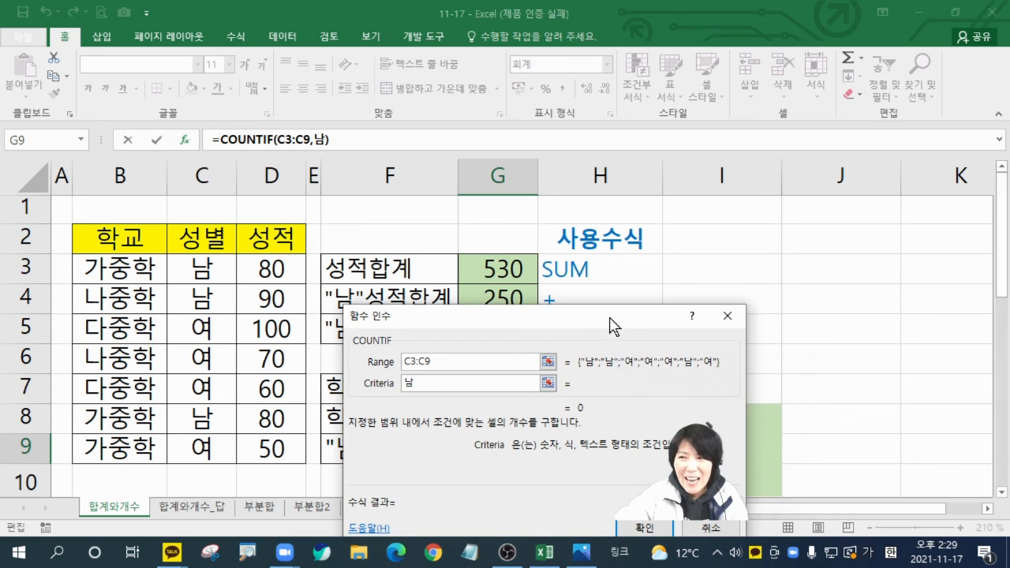
{"action": "left_click_drag", "start_coordinate": [611, 321], "coordinate": [582, 198]}
{"action": "left_click", "coordinate": [616, 408]}
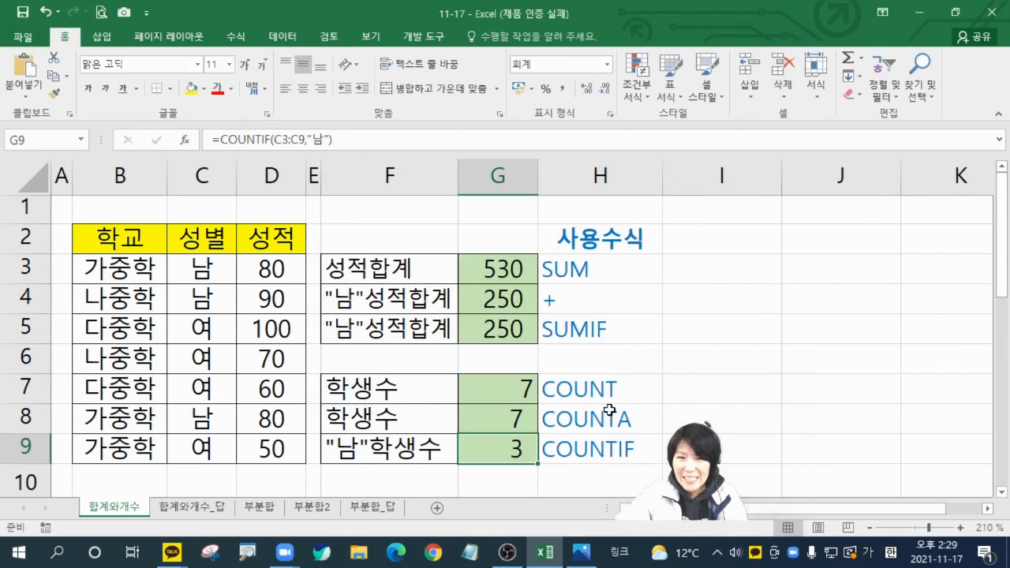